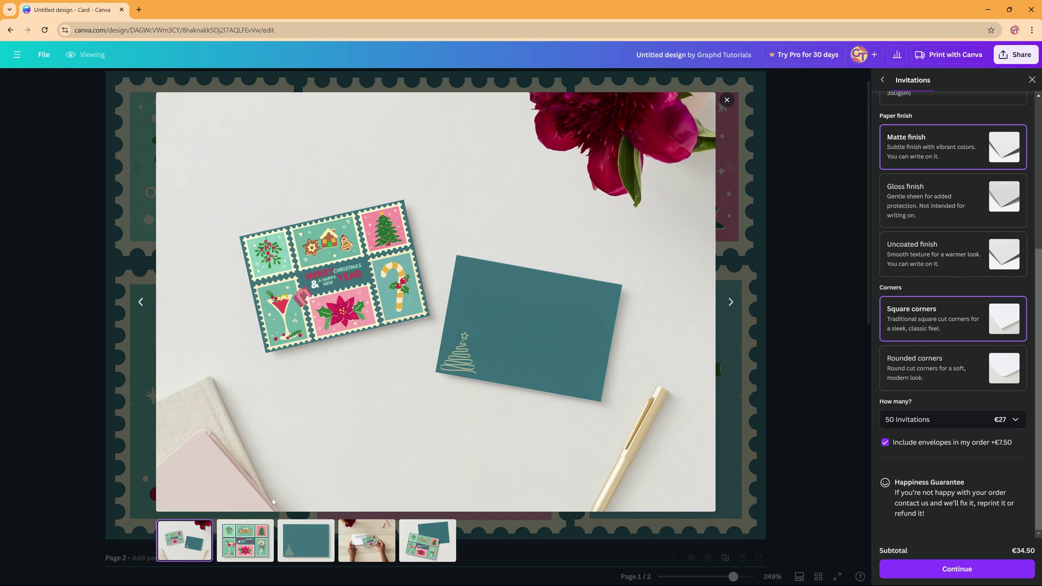
Preview the flat card, hands-holding, envelope and flower flat-lay mockup photos
left_click(257, 530)
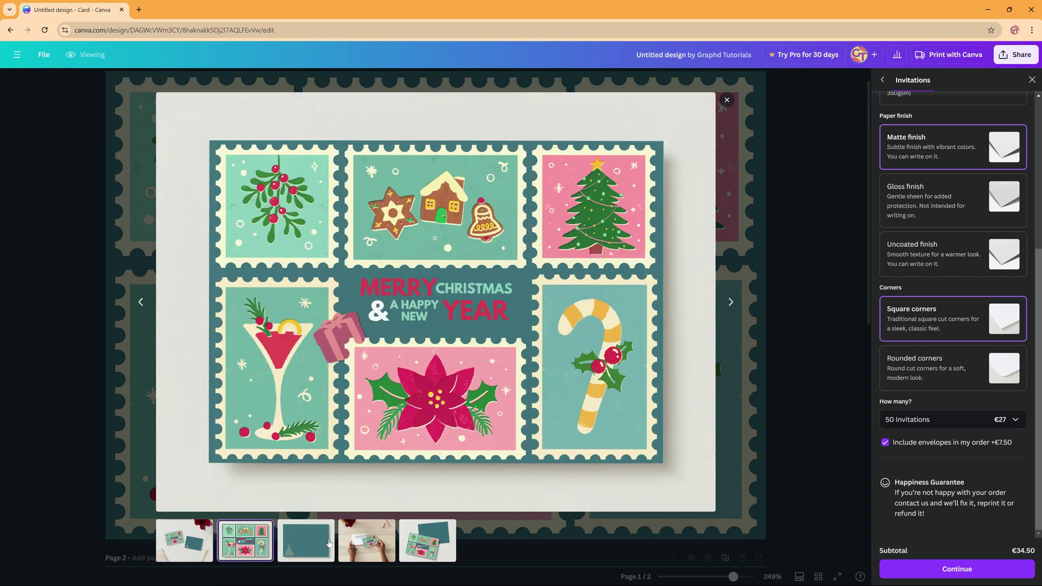
left_click(366, 545)
left_click(415, 546)
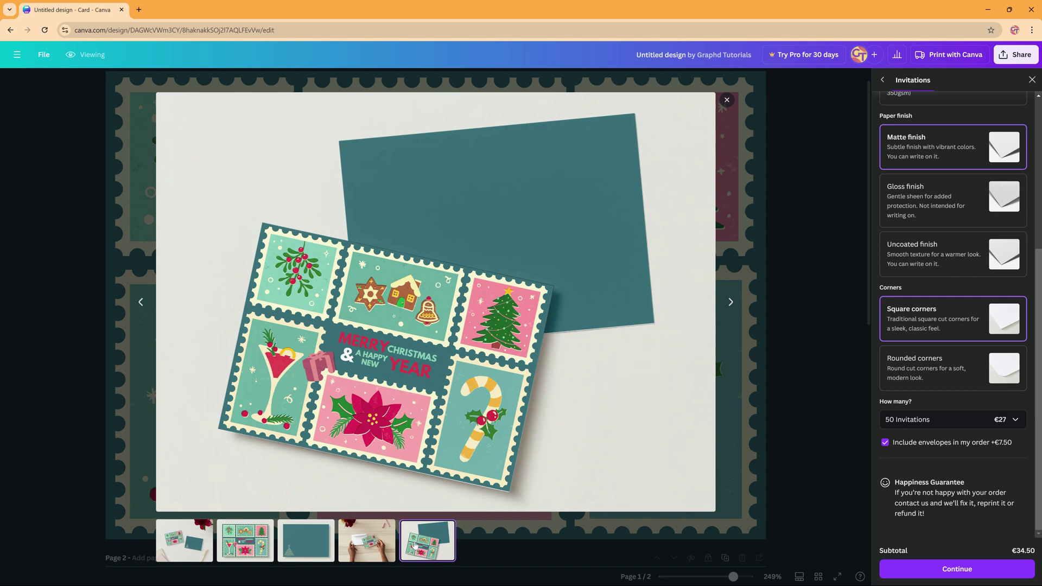
left_click(175, 541)
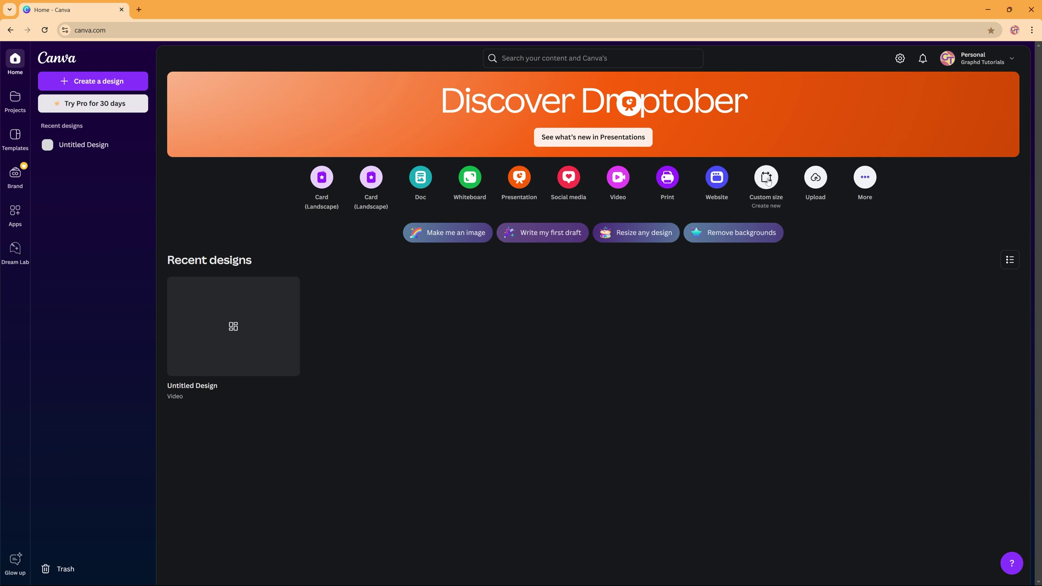
Create a new Card (Landscape) design at 148 × 105 mm
left_click(766, 179)
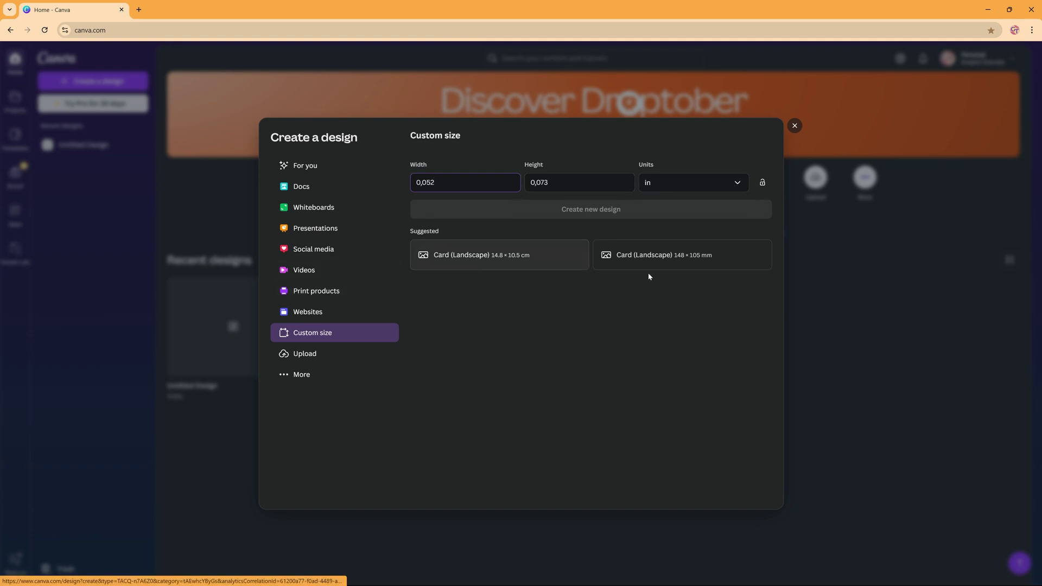
left_click(467, 261)
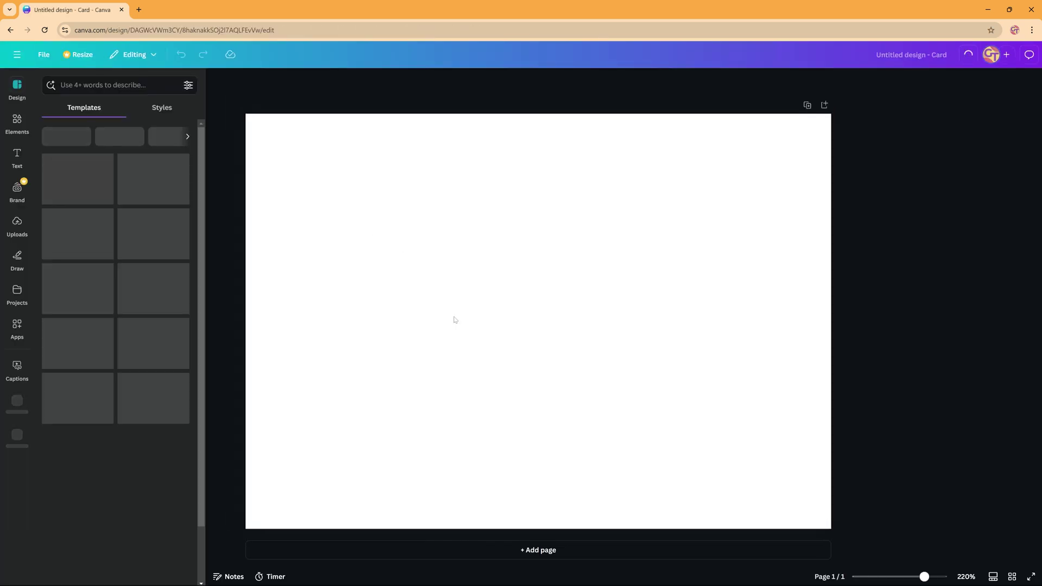
Select the blank card page and search the templates for a Christmas card
left_click(580, 196)
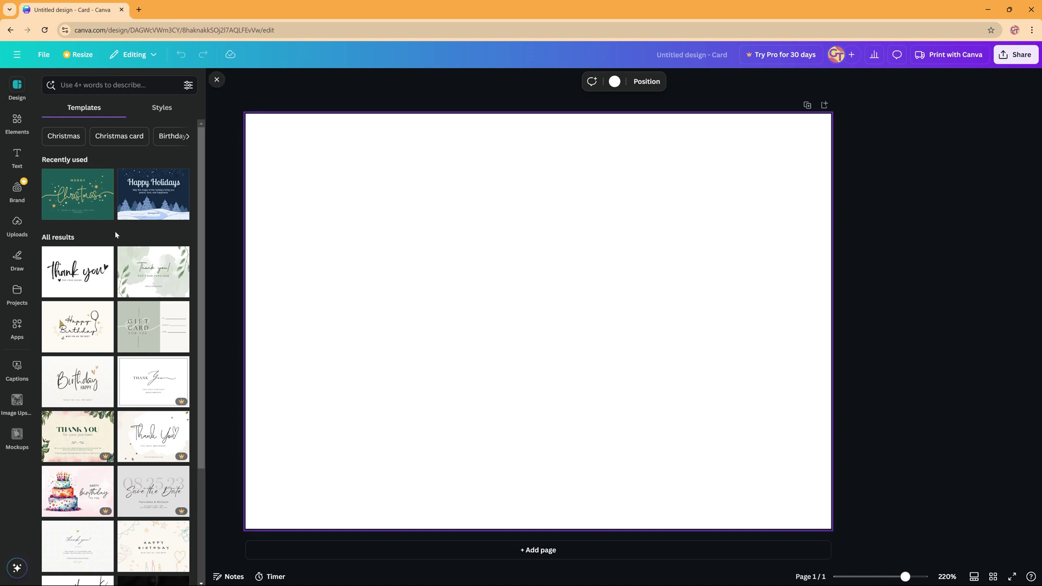
scroll(82, 217, "down", 2)
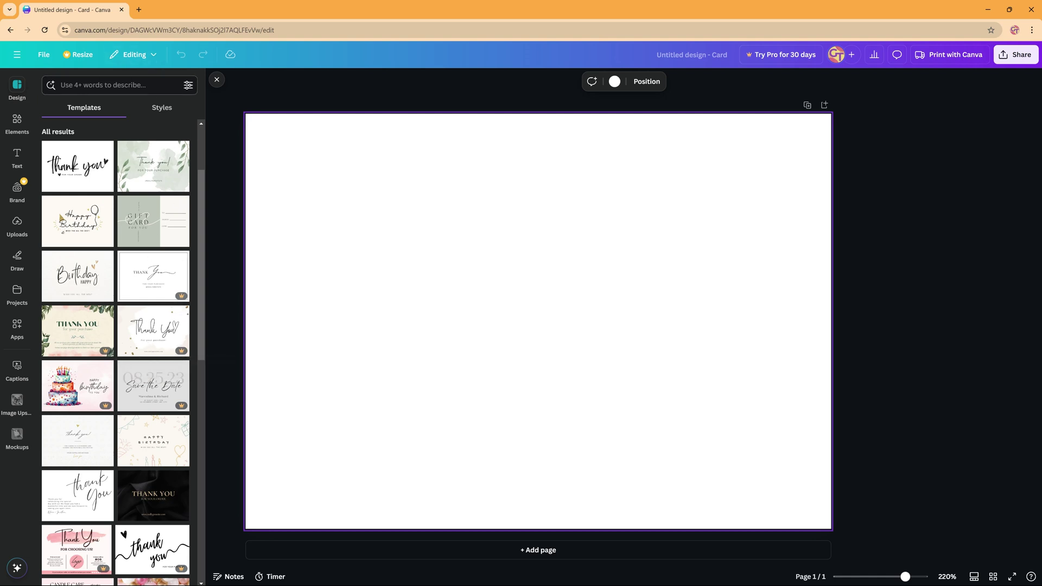
left_click(138, 87)
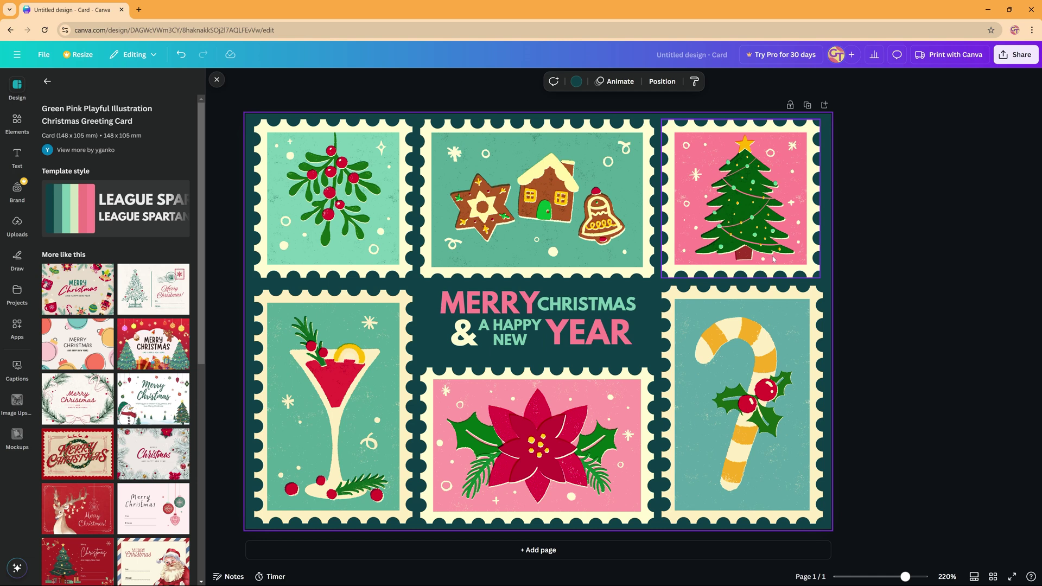
left_click(871, 280)
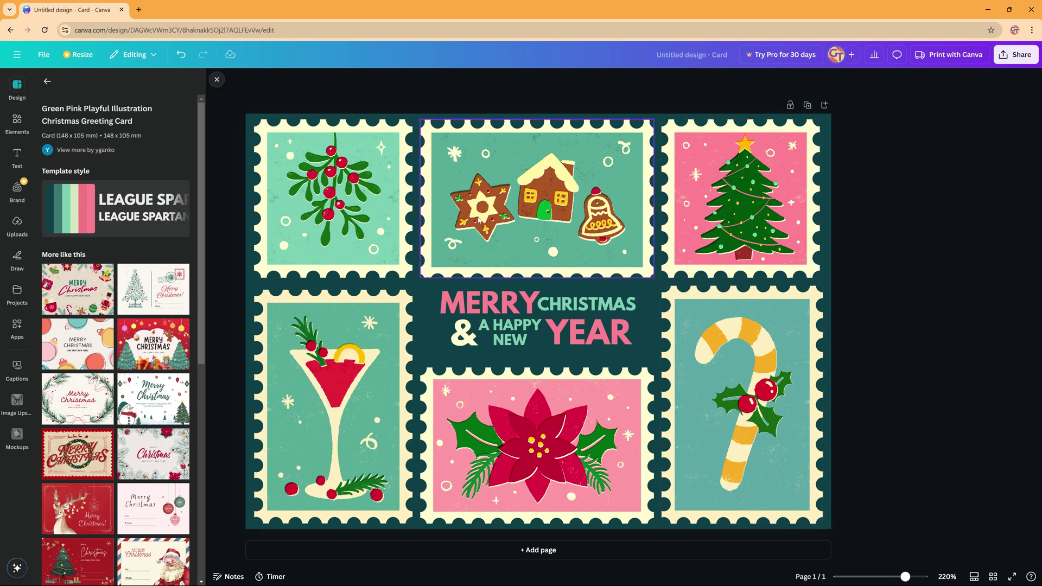
left_click(324, 191)
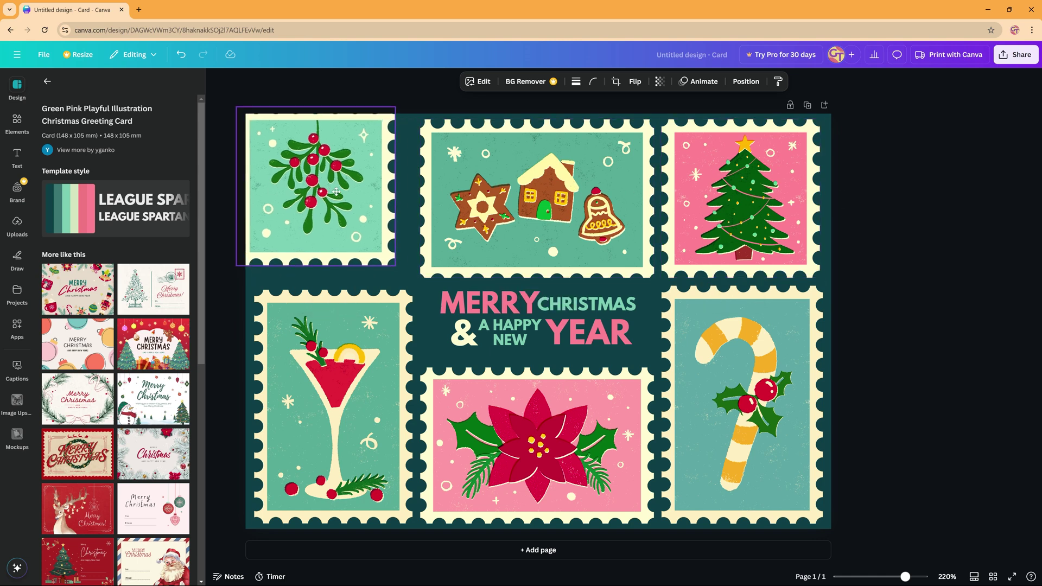
left_click(549, 212)
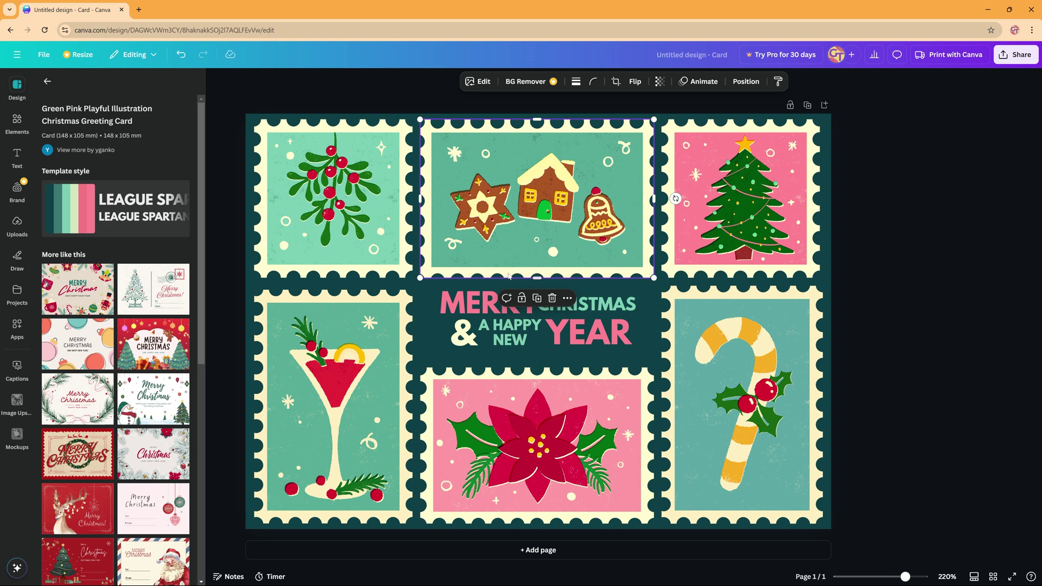
left_click(465, 303)
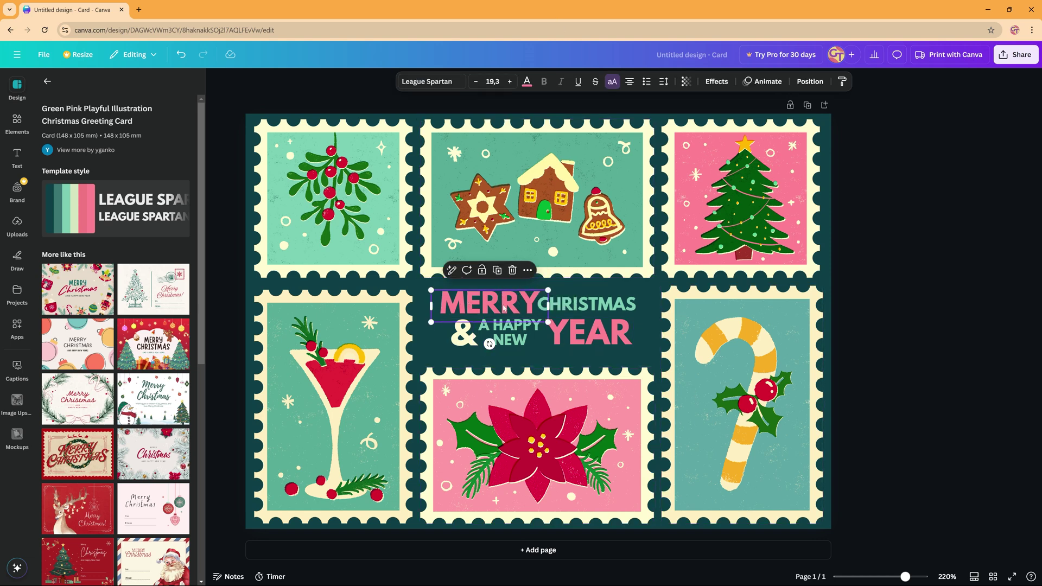
Color the MERRY and YEAR words red
left_click(526, 82)
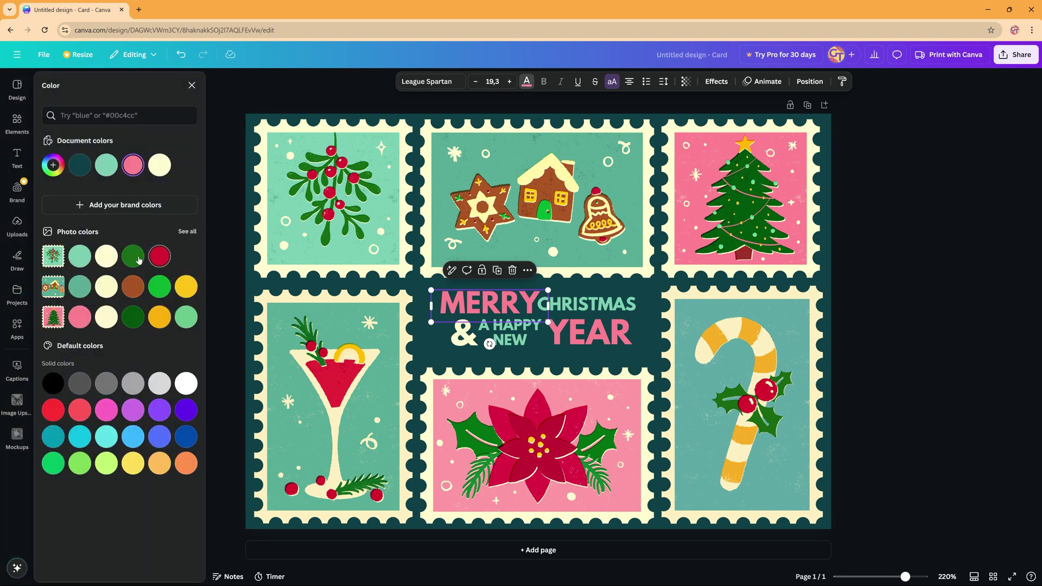
left_click(164, 262)
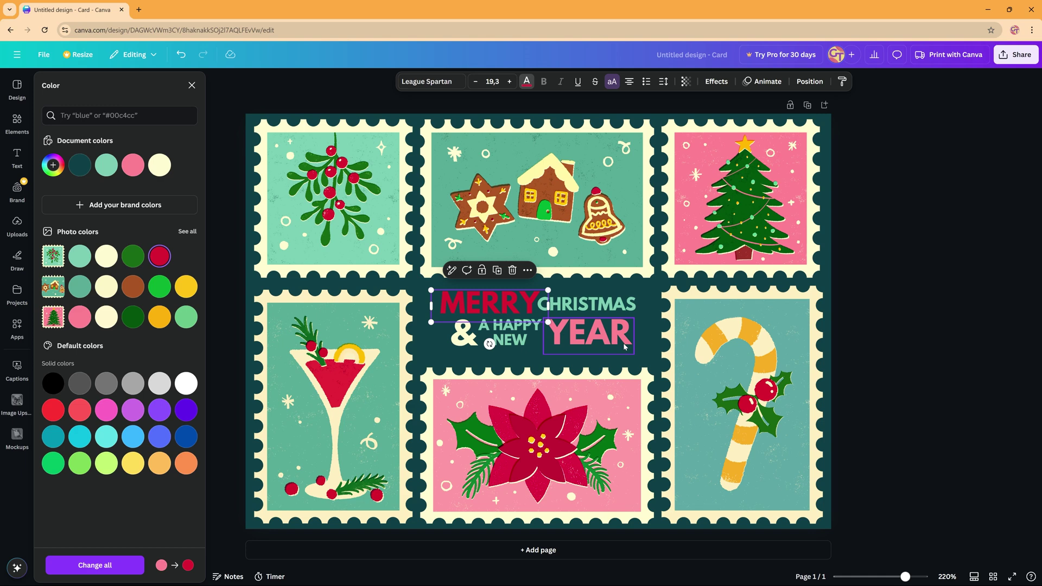
left_click(605, 341)
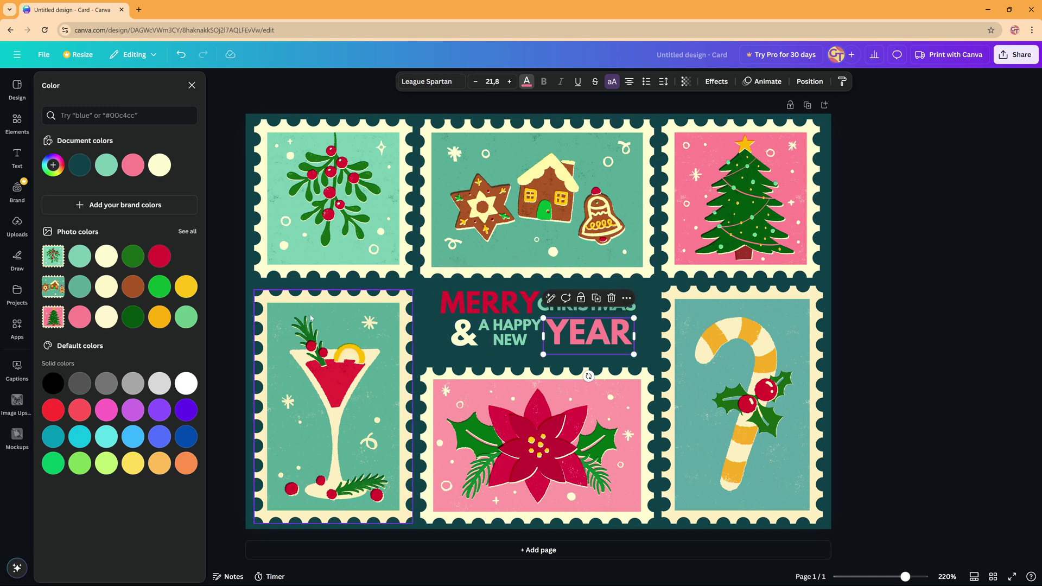
left_click(163, 261)
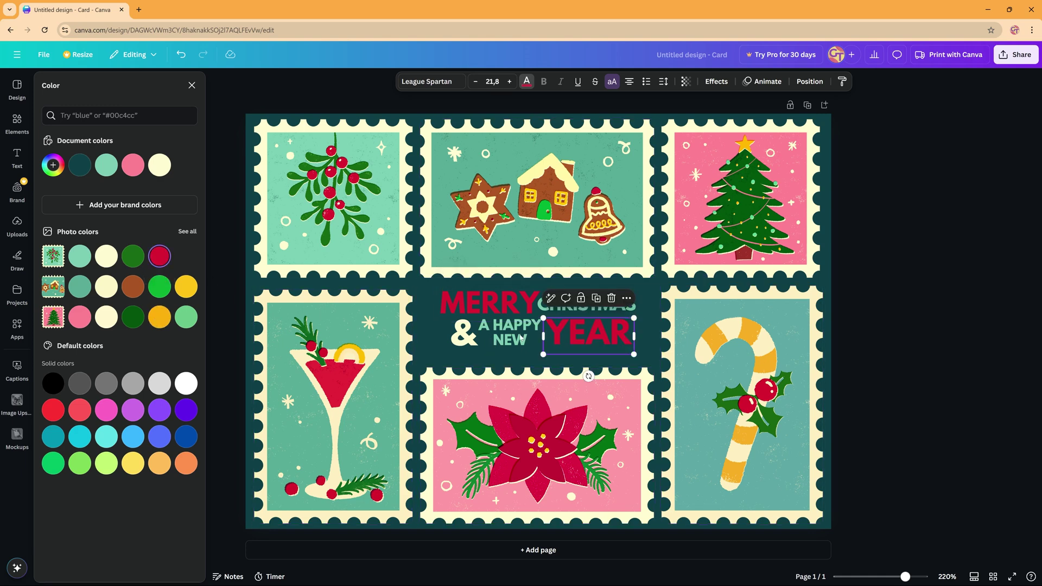
Set the ampersand's text colour to white #FFFFFF
left_click(484, 338)
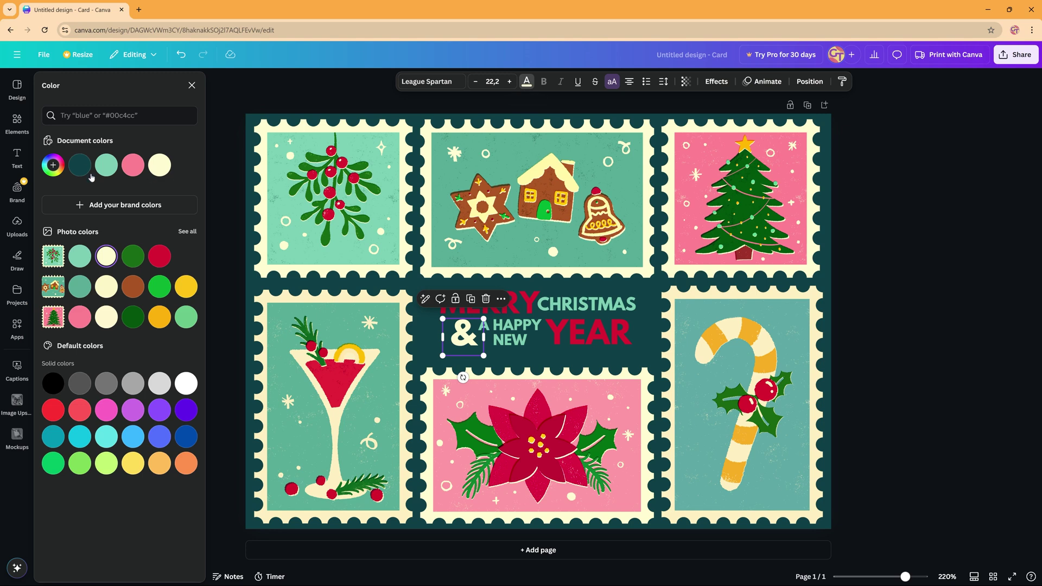
left_click(53, 165)
left_click(186, 383)
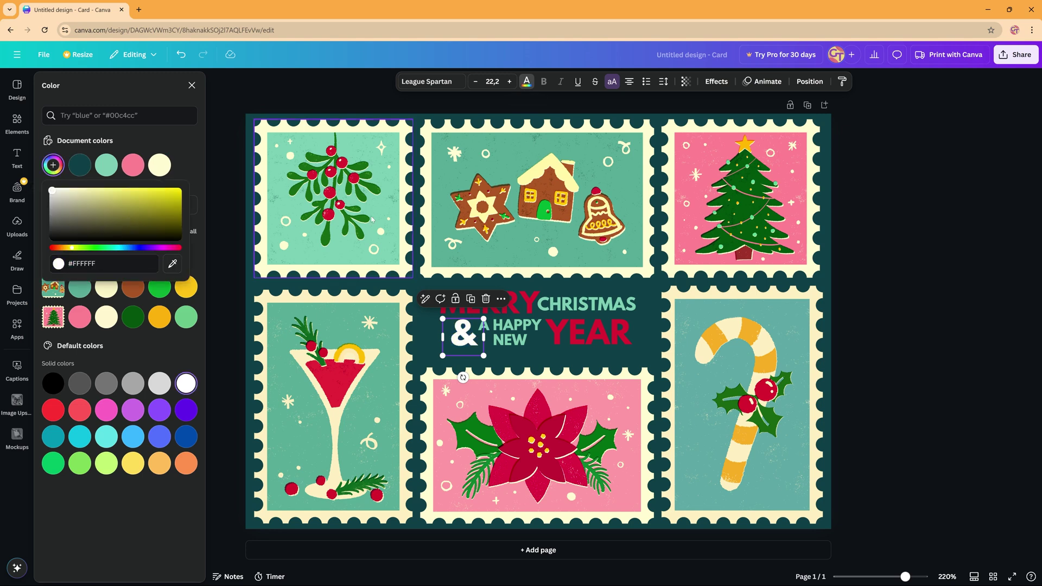
key("Escape")
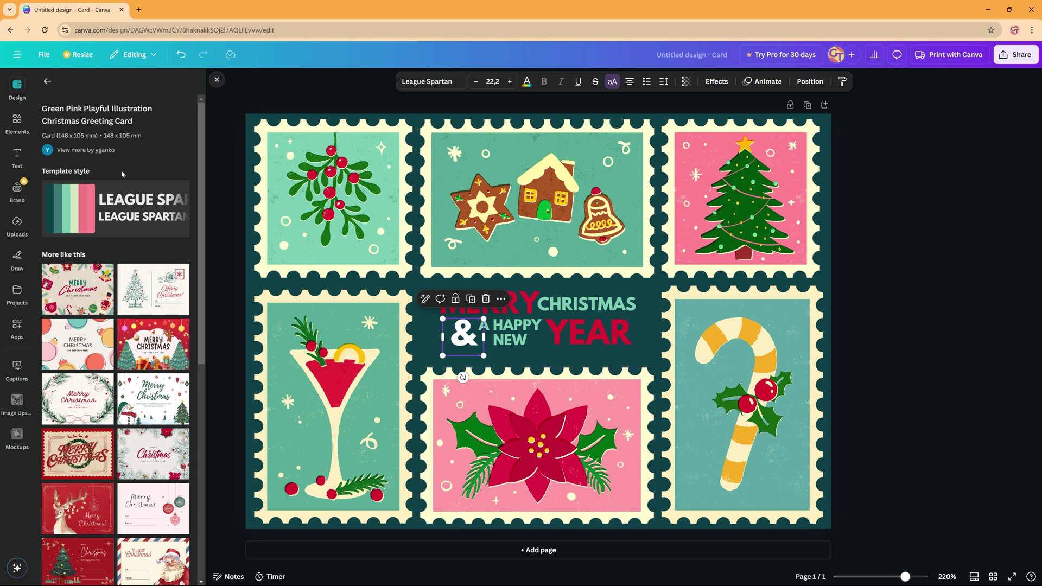
Add the pink gift box graphic from an Elements search for 'gift', then shrink and tilt it
left_click(15, 117)
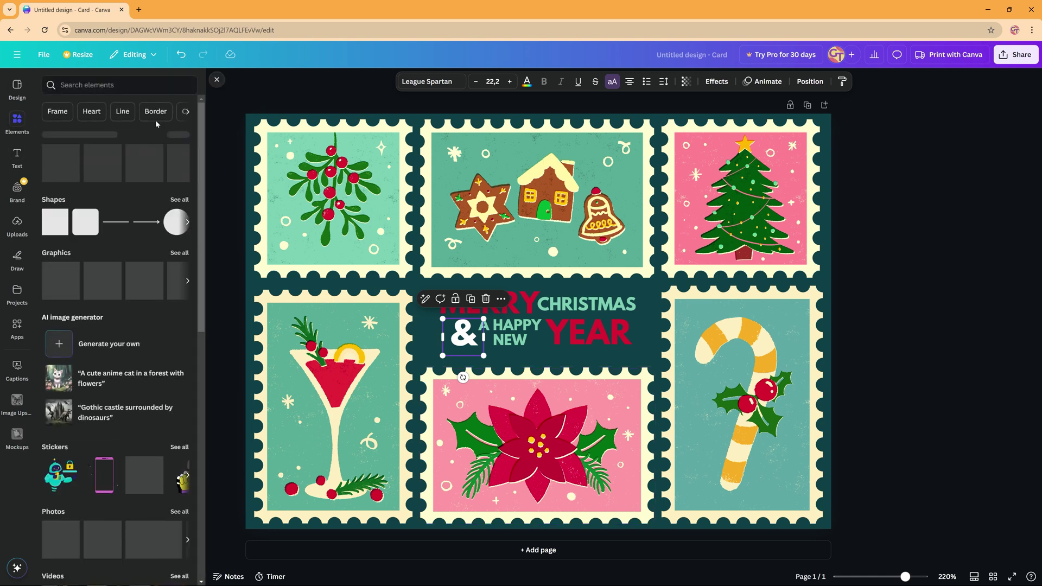
left_click(123, 84)
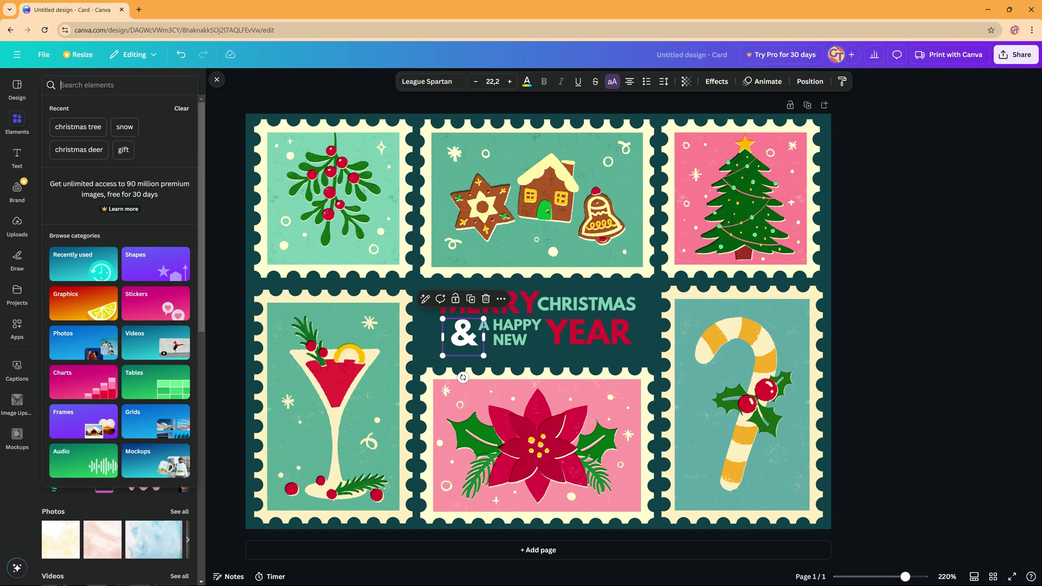
left_click(124, 150)
left_click(166, 225)
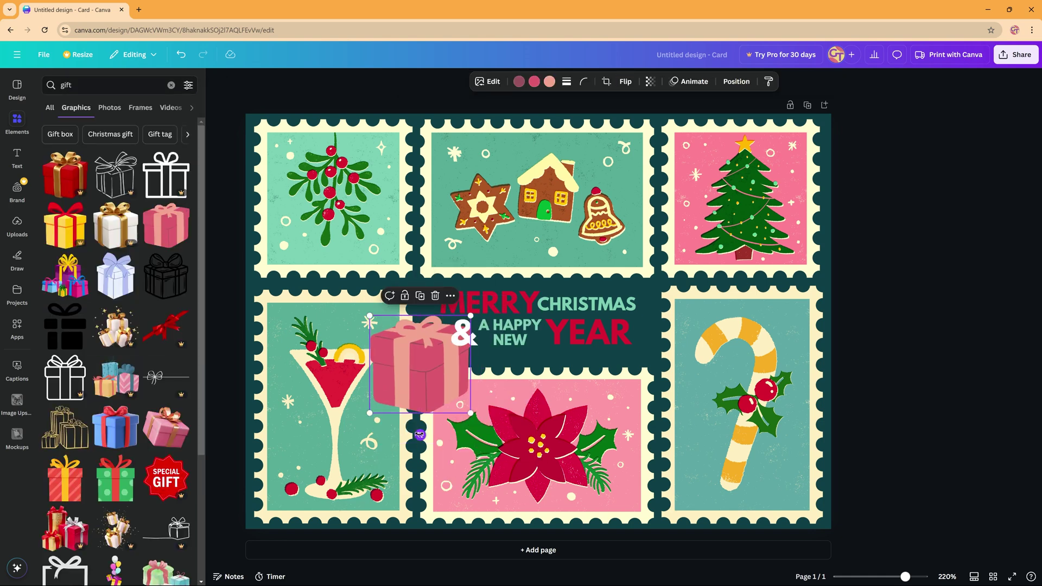
left_click_drag(420, 435, 438, 381)
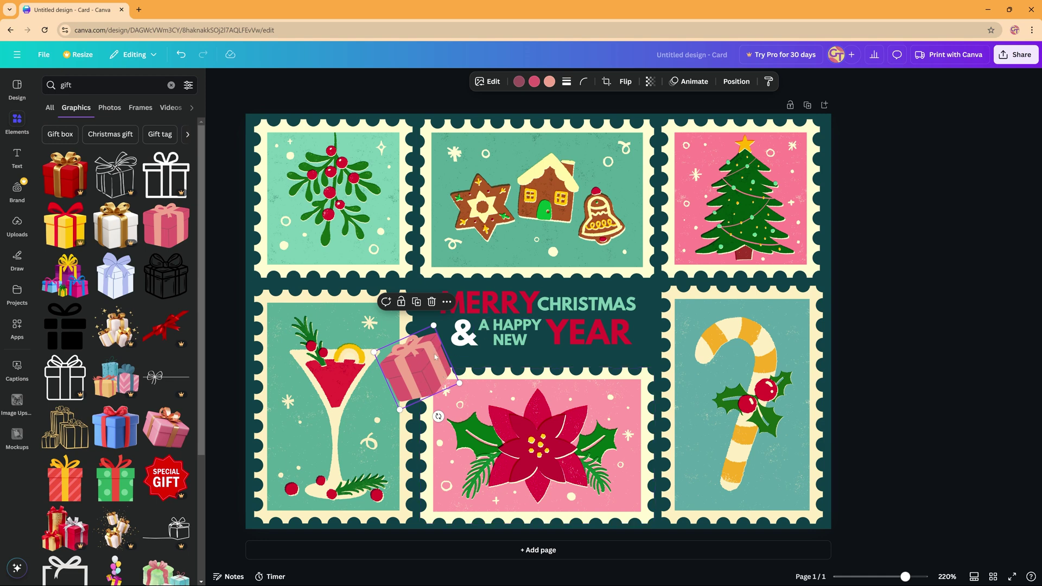
Move the gift box layer below the poinsettia layer in the Layers list
left_click(736, 81)
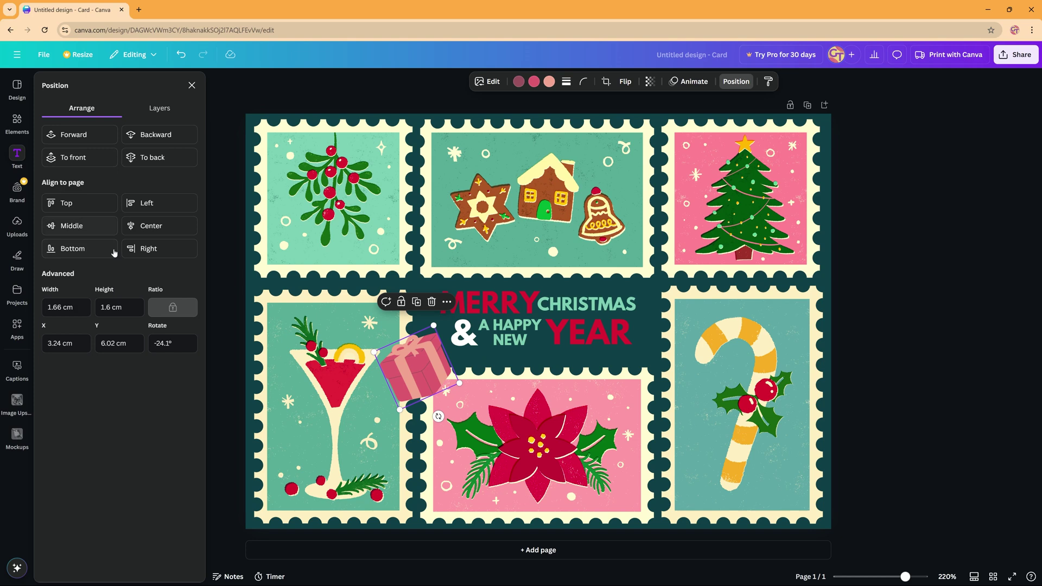
left_click(159, 110)
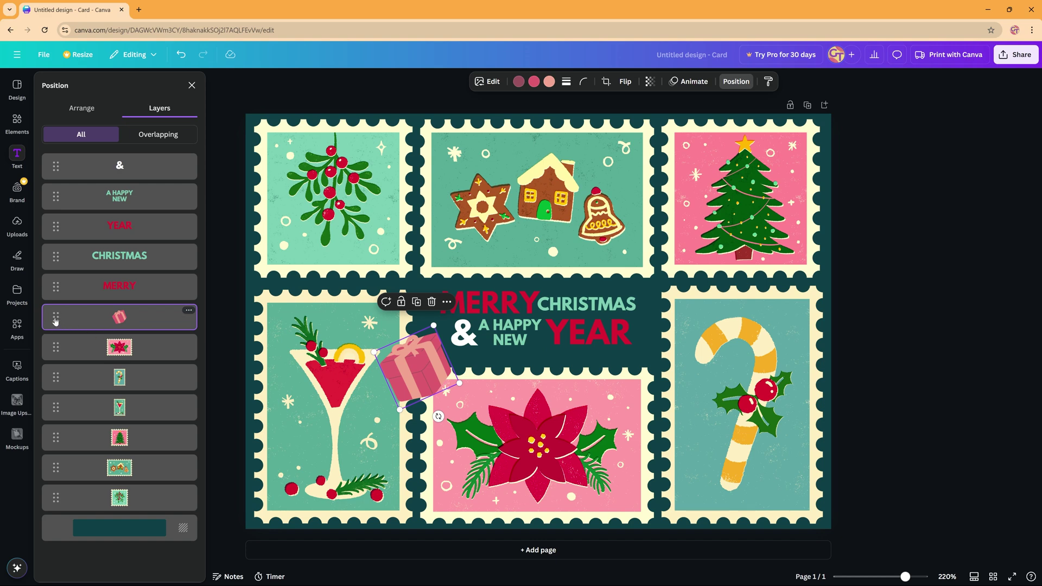
left_click_drag(55, 320, 60, 358)
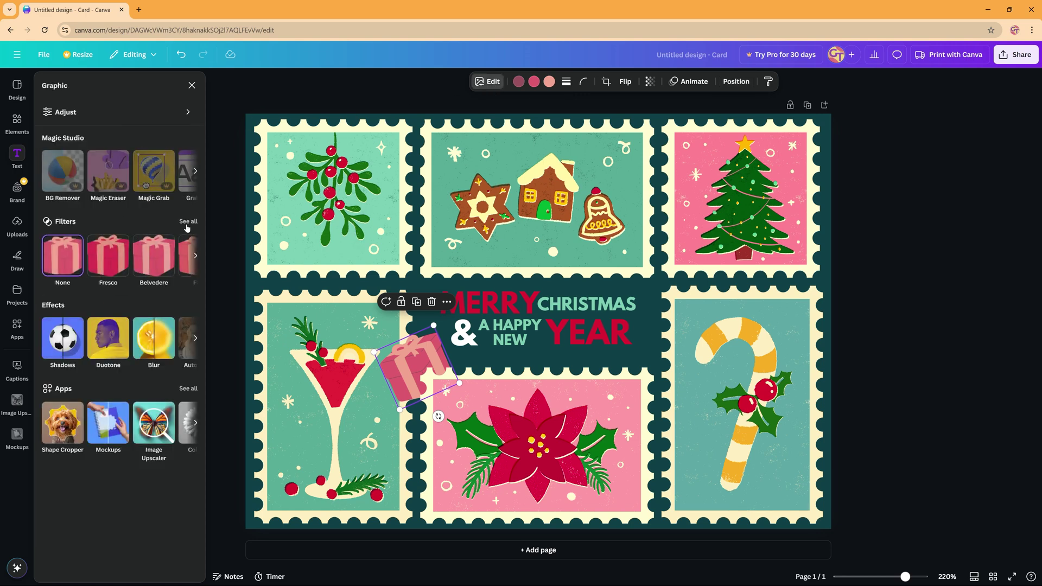
Apply the Tundra filter to the gift box
left_click(186, 224)
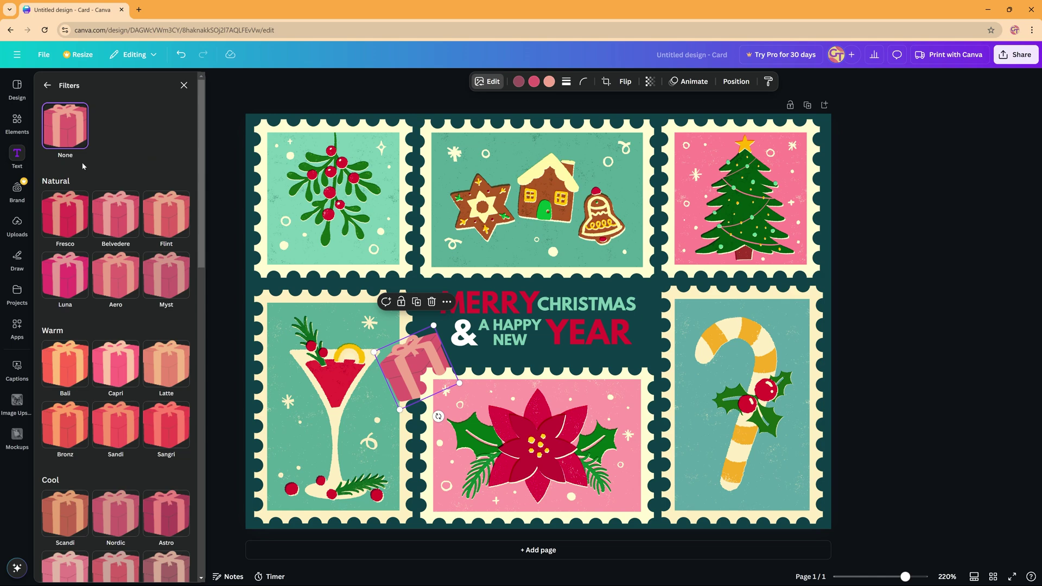
scroll(153, 178, "down", 7)
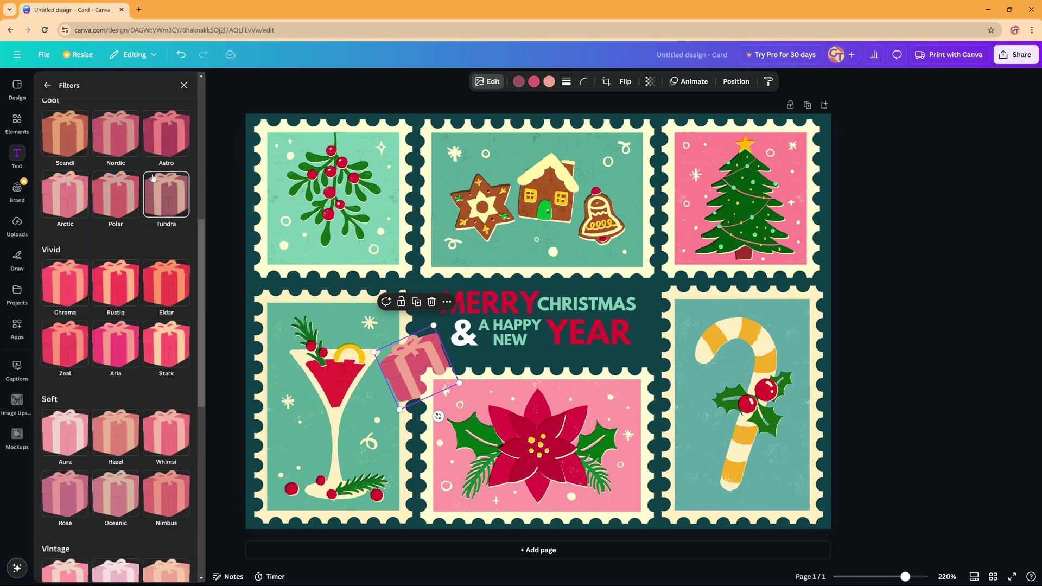
left_click(153, 178)
Give the gift box a Drop shadow, then deselect it
left_click(76, 393)
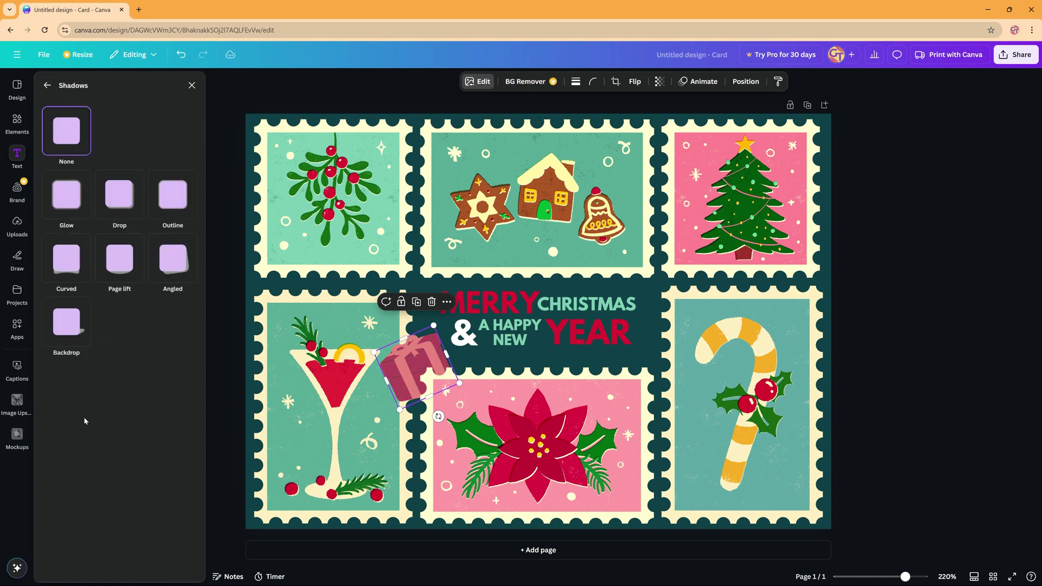
left_click(122, 196)
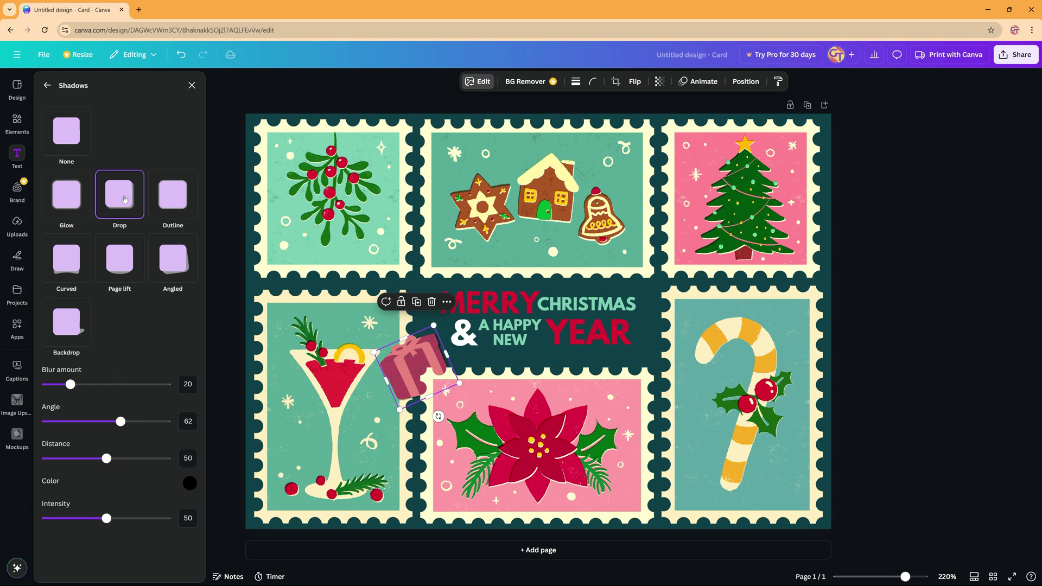
left_click(17, 122)
left_click(650, 350)
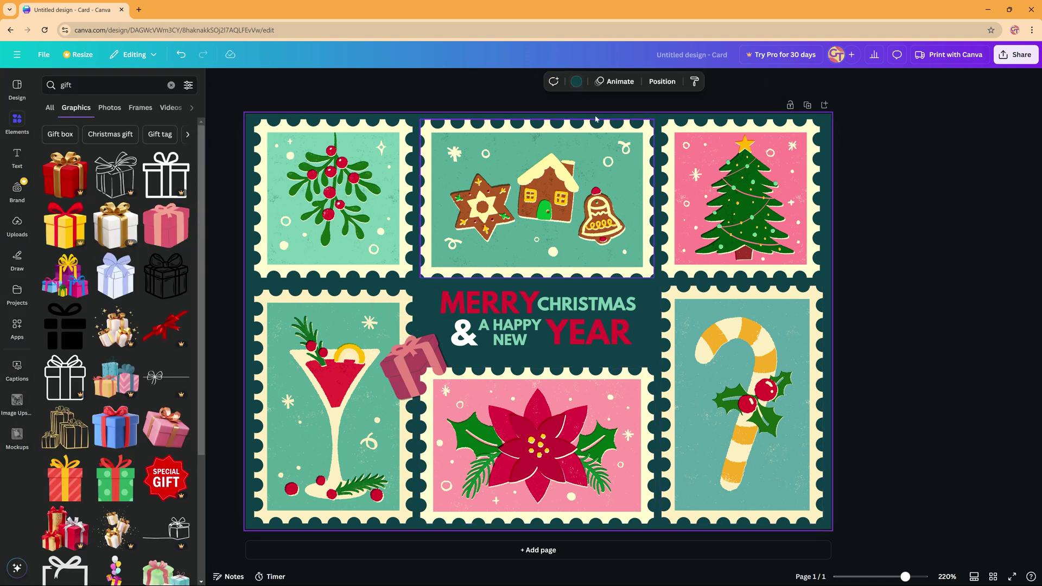
Lighten the page background to teal #1D5C65 with the custom colour picker
left_click(577, 81)
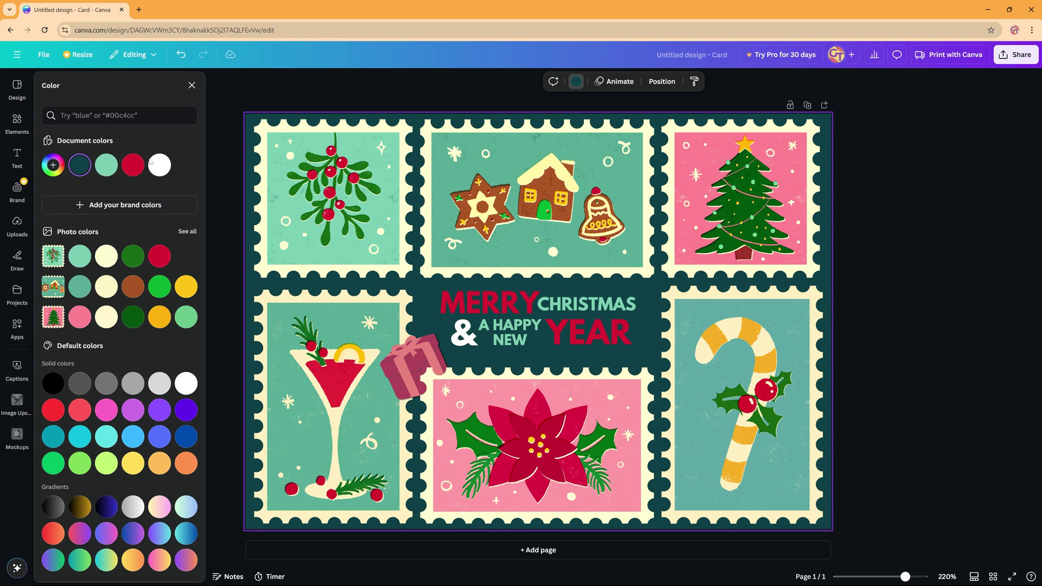
left_click(53, 165)
left_click_drag(156, 248, 143, 242)
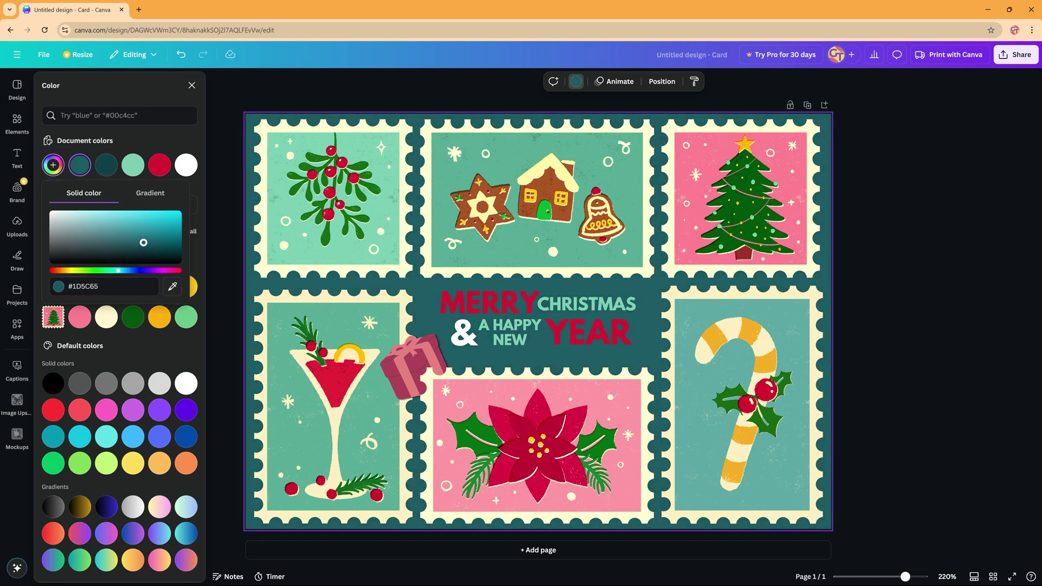
Select the mistletoe and gingerbread stamps in turn, then deselect
left_click(273, 148)
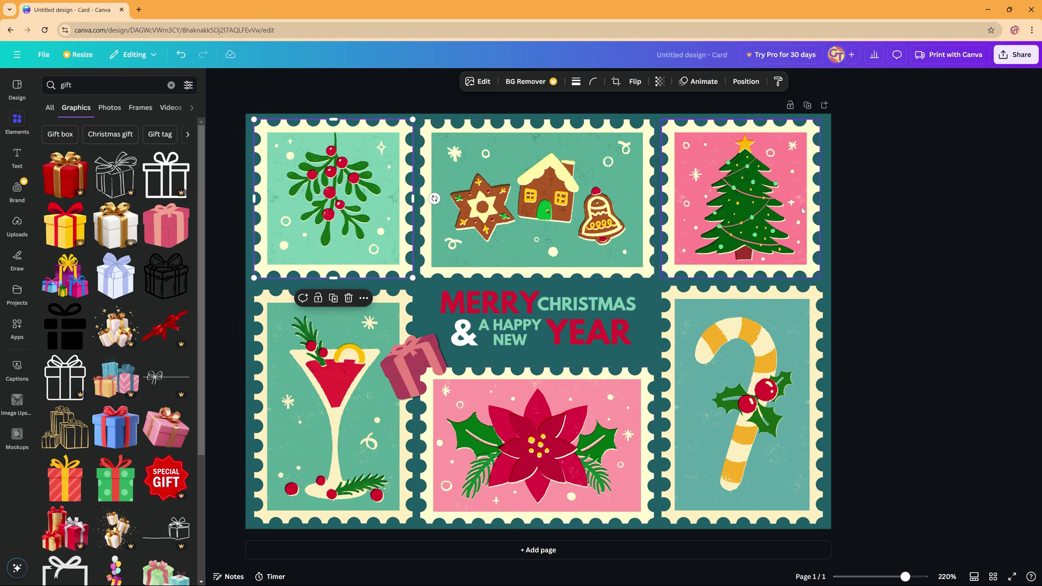
left_click(629, 229)
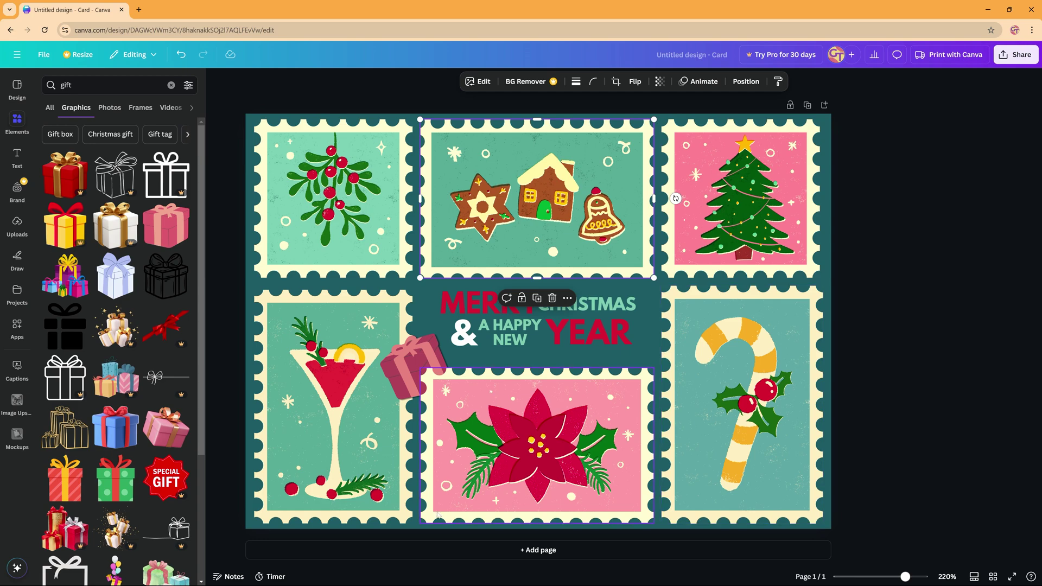
key("Escape")
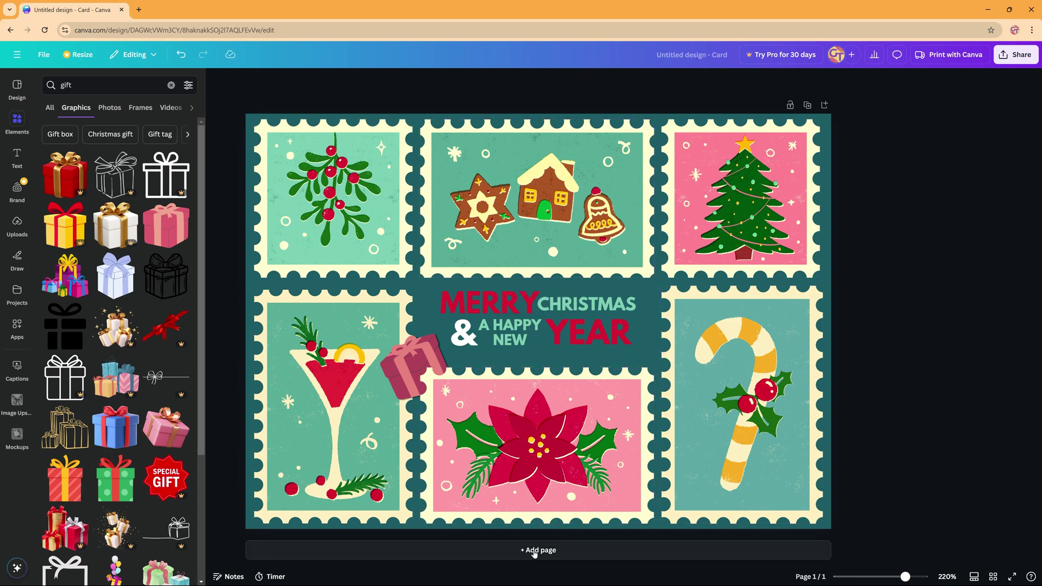
Add a blank second teal page to the card
left_click(534, 551)
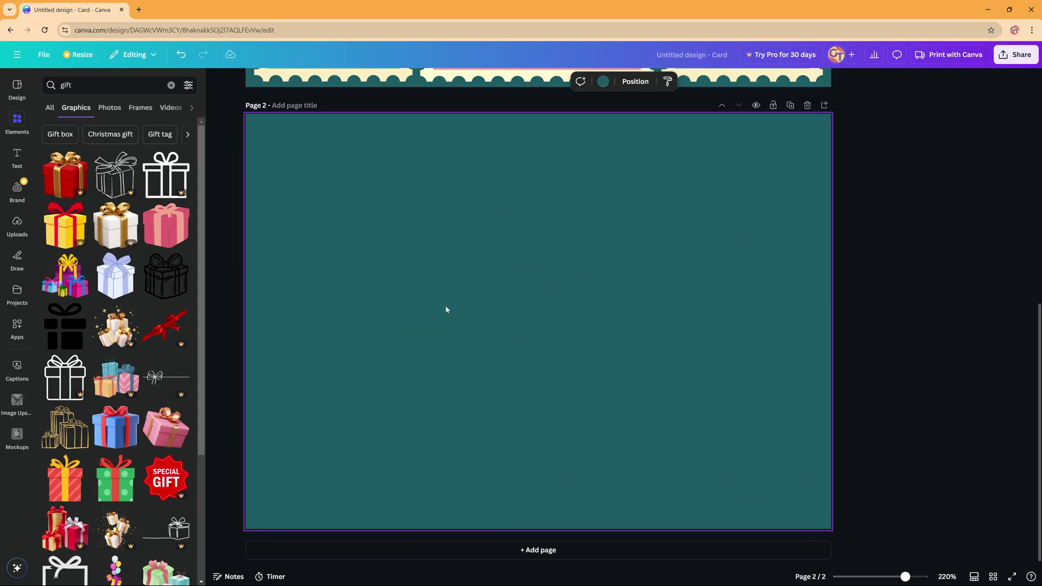
scroll(515, 371, "up", 3)
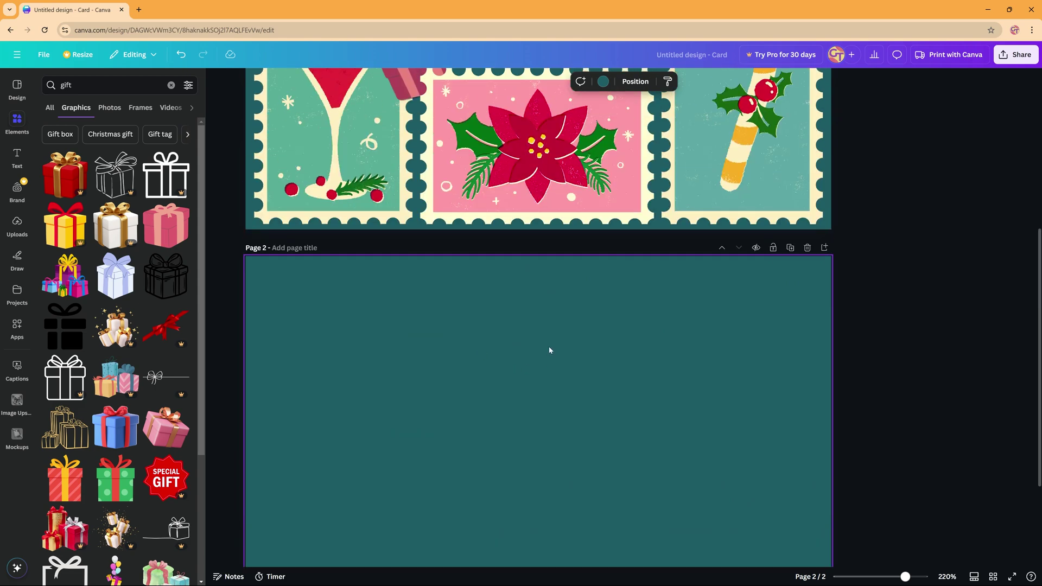
scroll(543, 325, "up", 4)
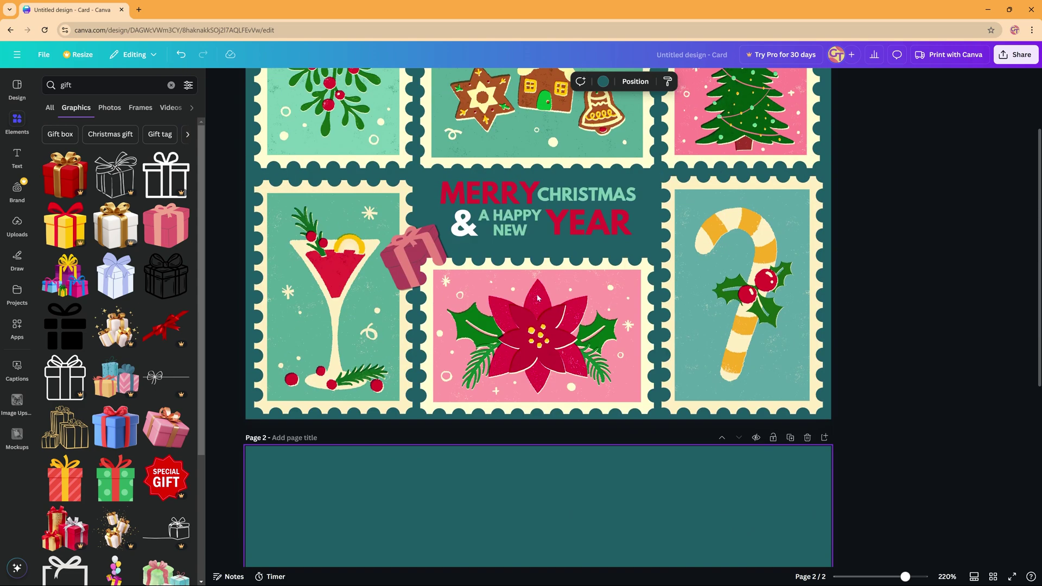
left_click(644, 247)
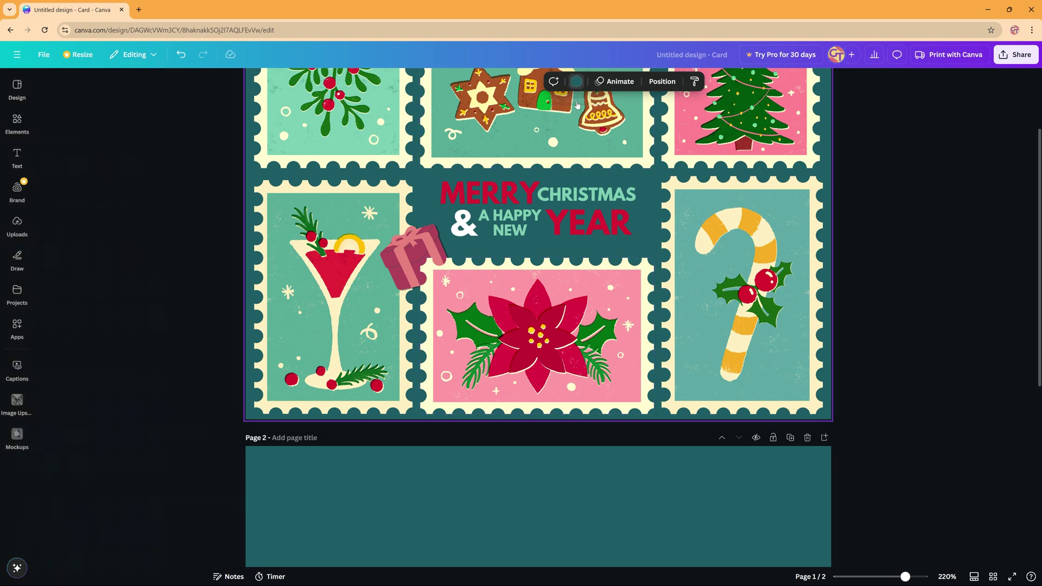
left_click(576, 81)
left_click(418, 496)
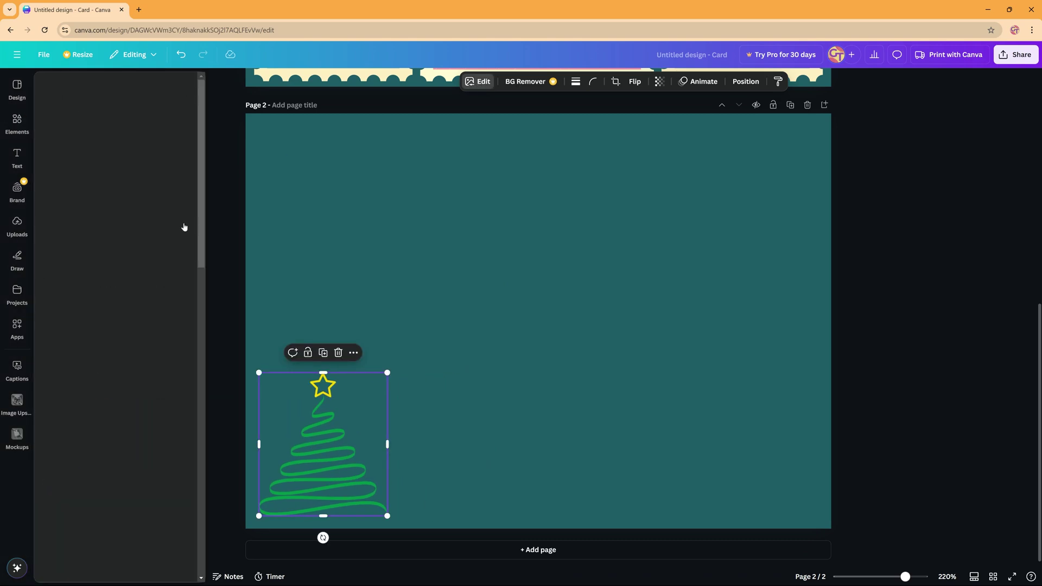
Place the green scribble Christmas tree graphic at the bottom-left of Page 2
left_click(169, 353)
left_click(533, 399)
scroll(629, 434, "up", 5)
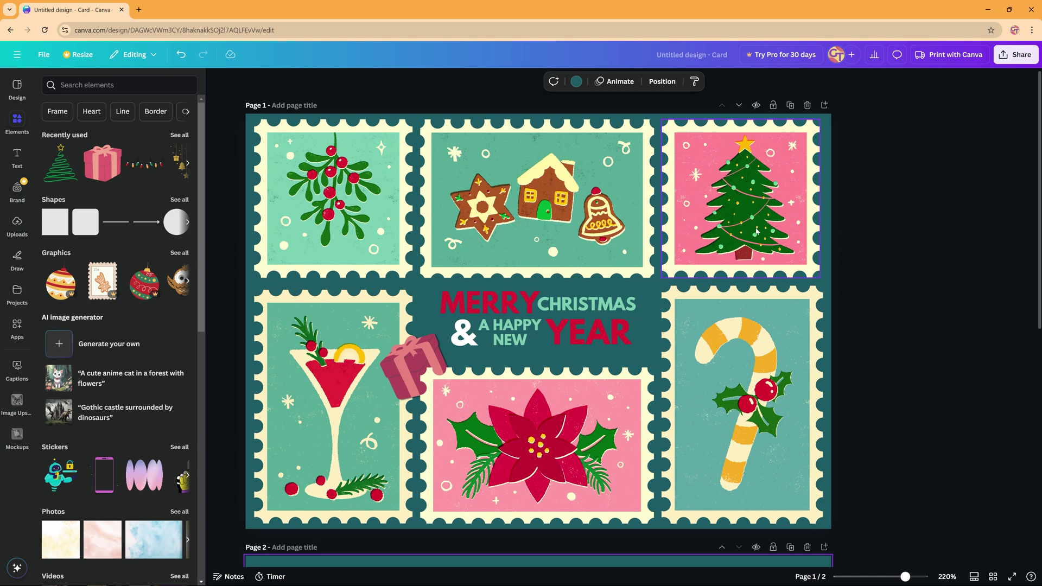
scroll(903, 345, "down", 1)
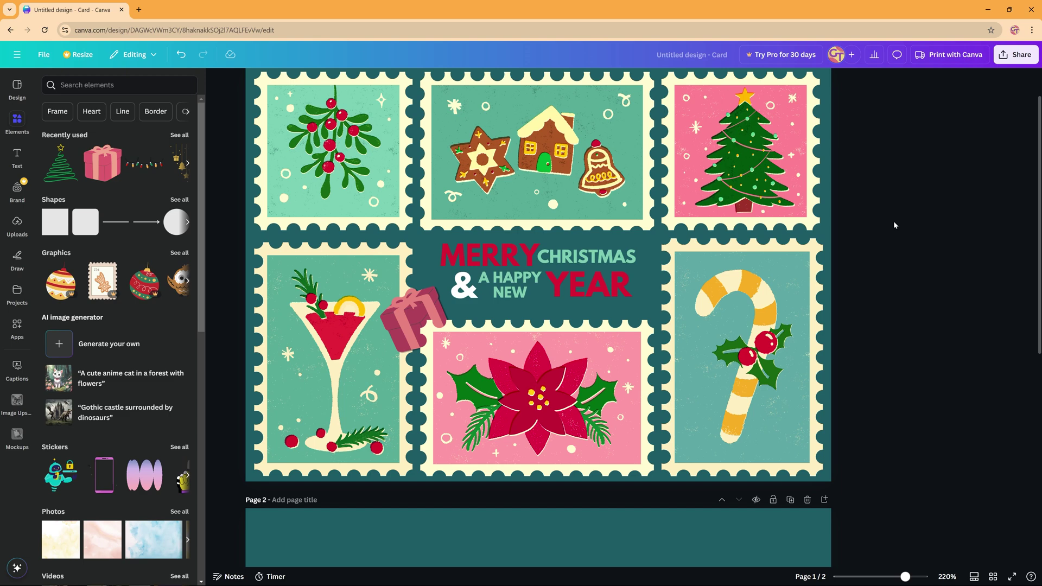
scroll(884, 266, "up", 1)
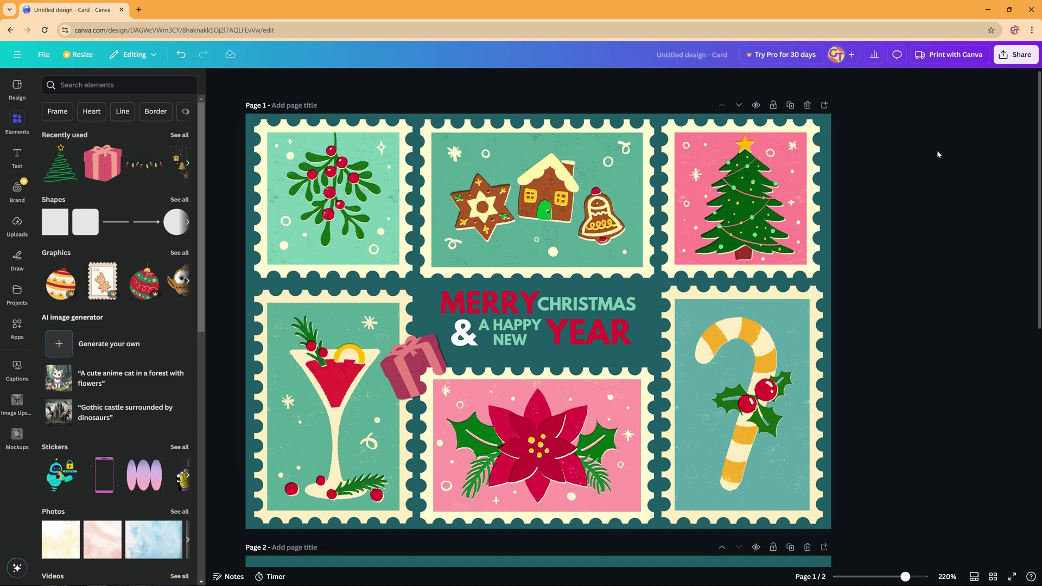
Set the download file type to PNG for both pages at 1,748 × 1,240 px
left_click(1013, 55)
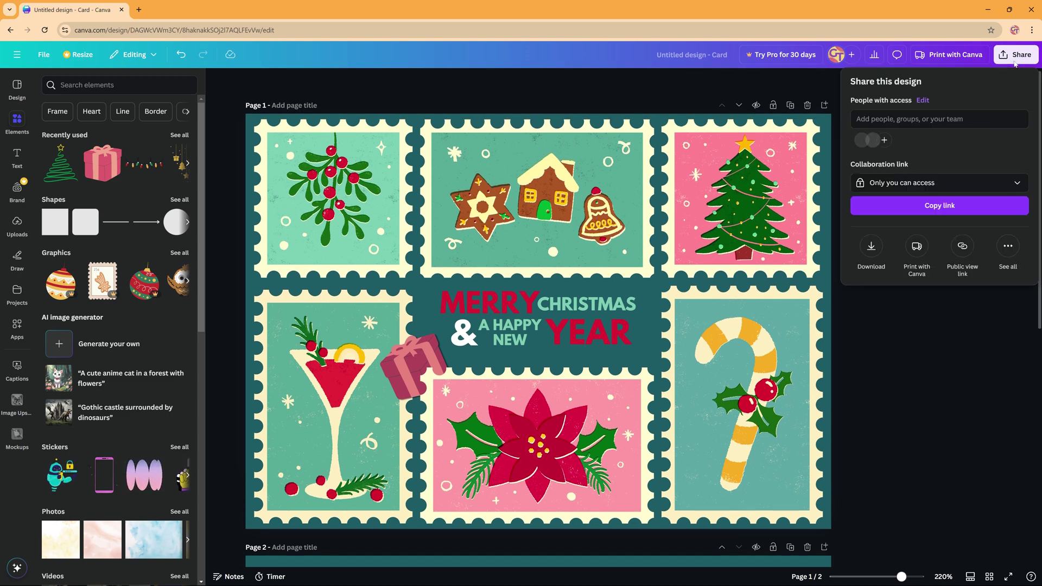
left_click(871, 248)
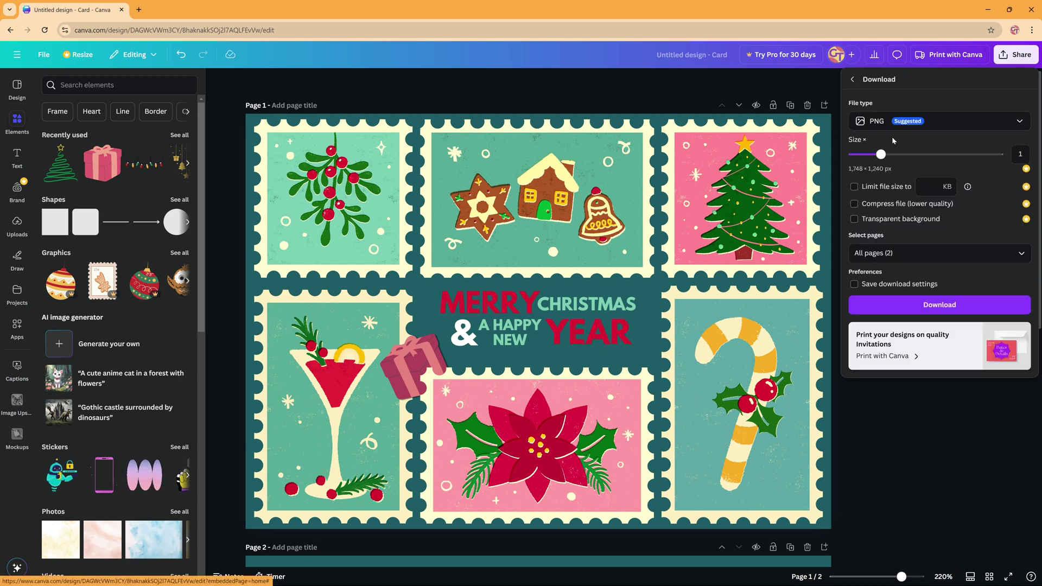
left_click(989, 127)
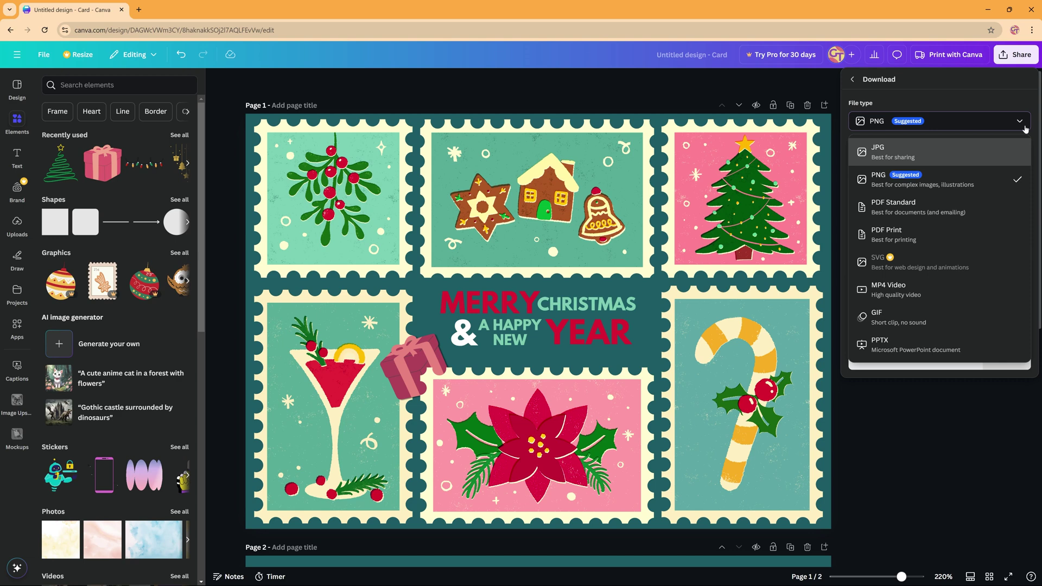
left_click(890, 127)
left_click(889, 127)
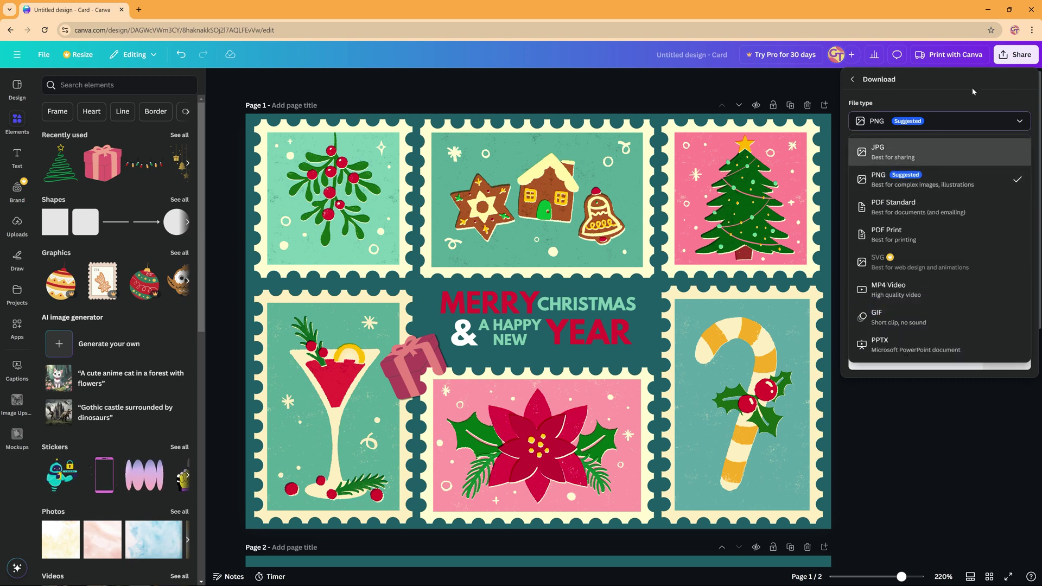
left_click(918, 174)
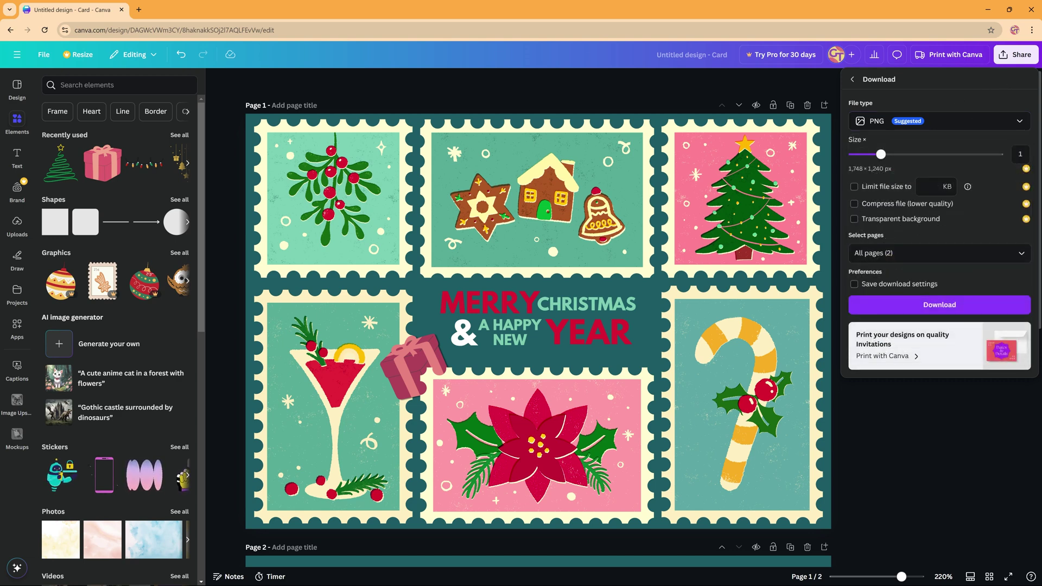
Review the Print with Canva invitation mockups, including the in-hands and lying-flat views, then close them
left_click(915, 353)
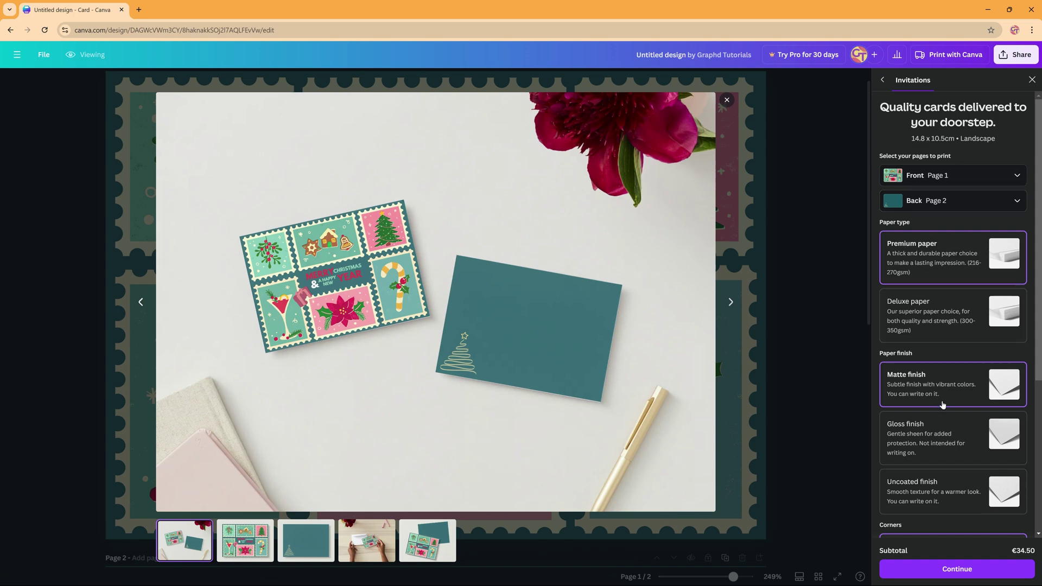
scroll(945, 405, "down", 5)
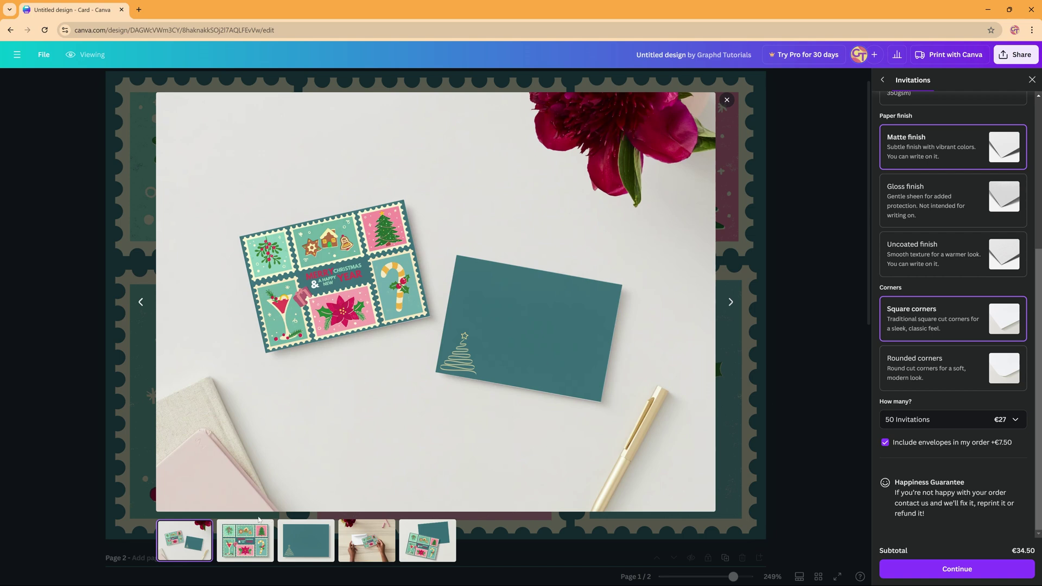
left_click(260, 534)
left_click(365, 544)
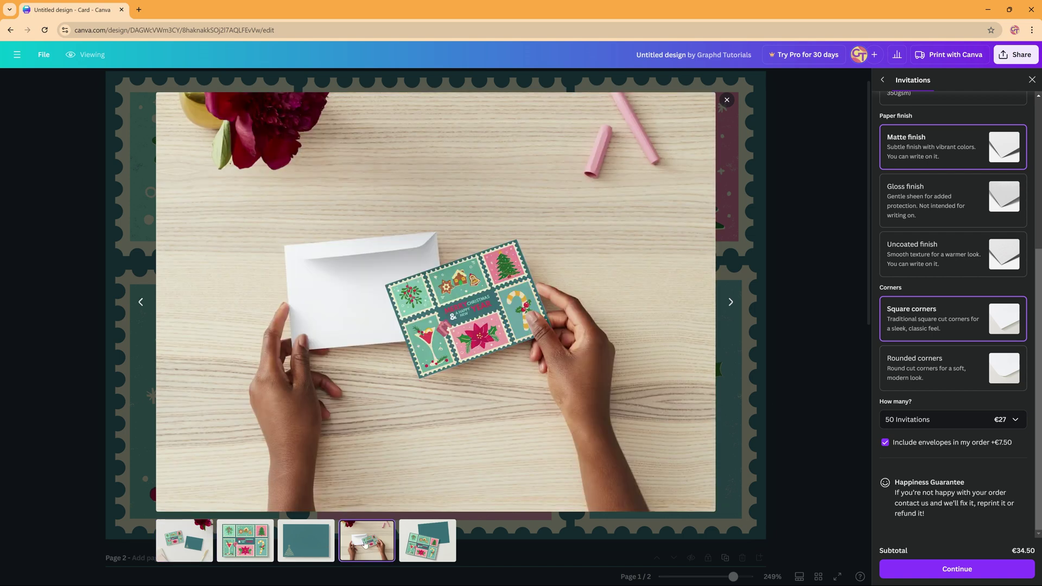
left_click(414, 545)
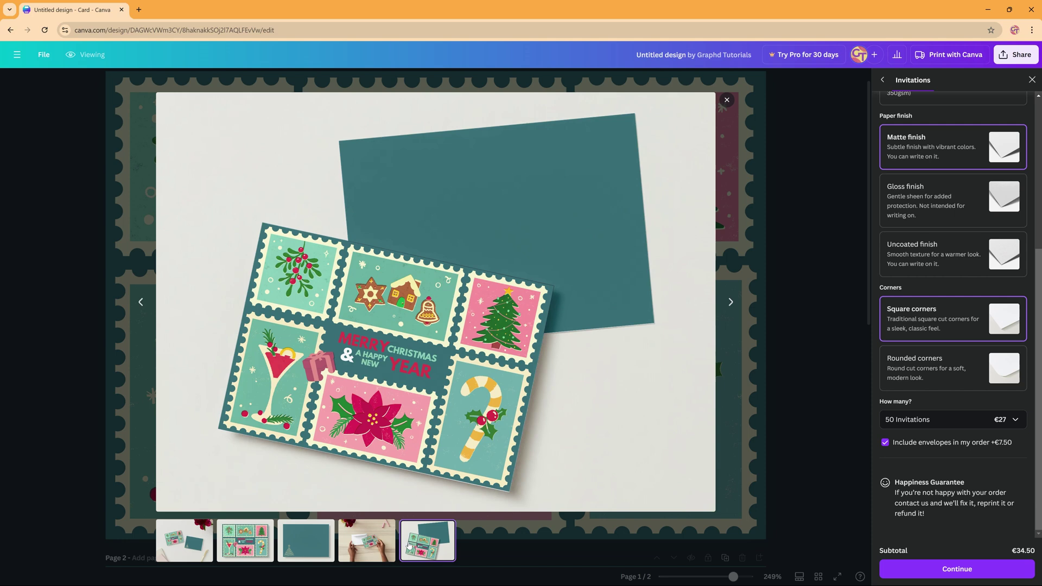
left_click(183, 541)
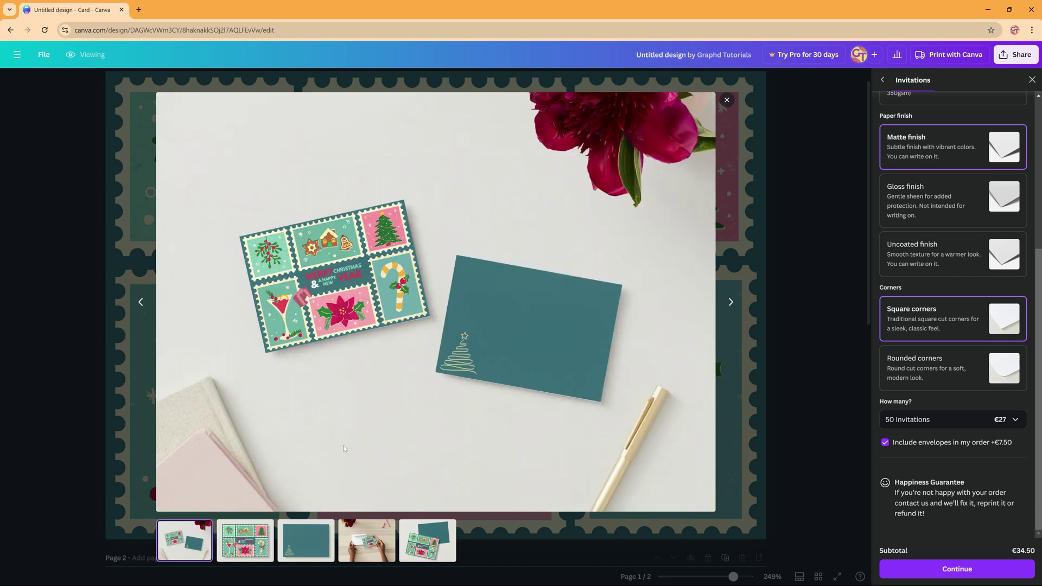
left_click(1031, 80)
scroll(682, 326, "down", 5)
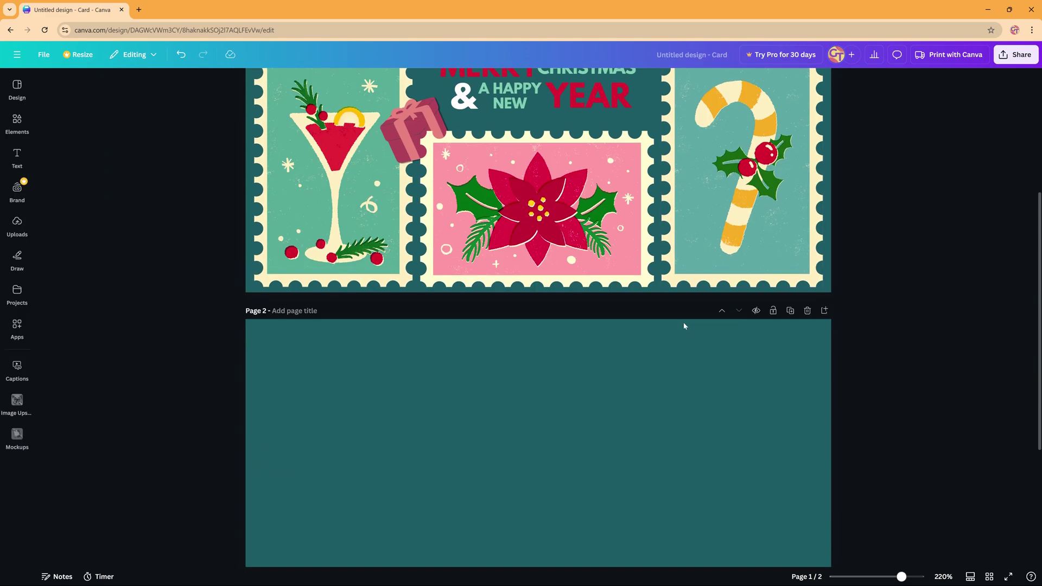
Create a new custom-size 5 × 7 in portrait design from the home menu
scroll(659, 280, "up", 5)
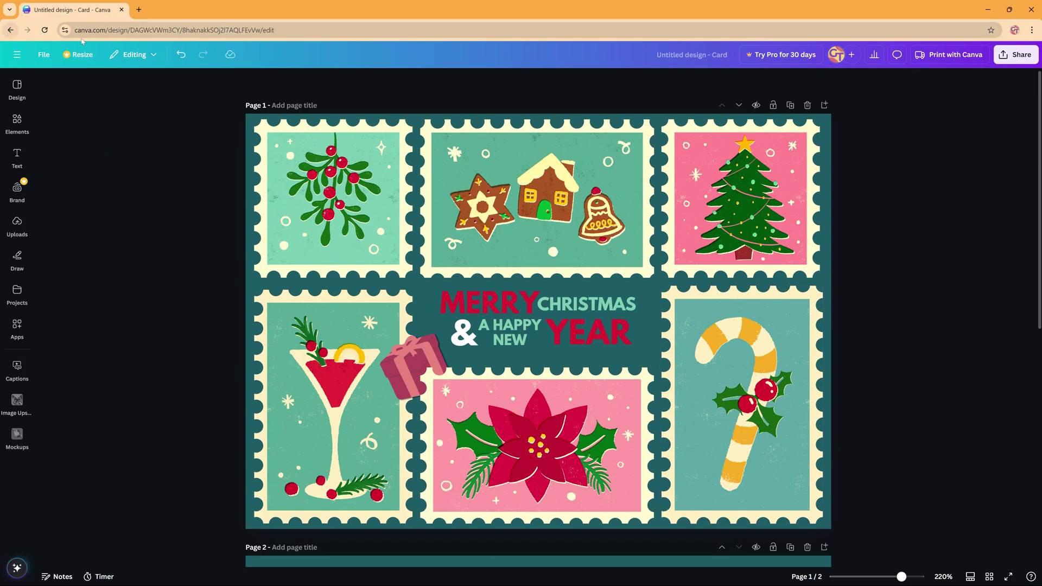
left_click(27, 54)
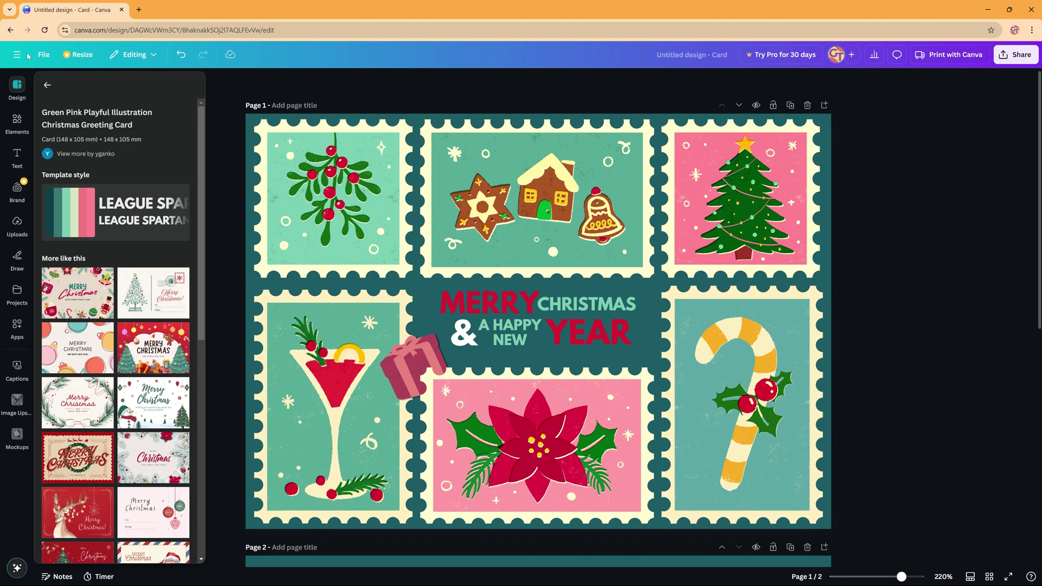
left_click(17, 54)
left_click(103, 82)
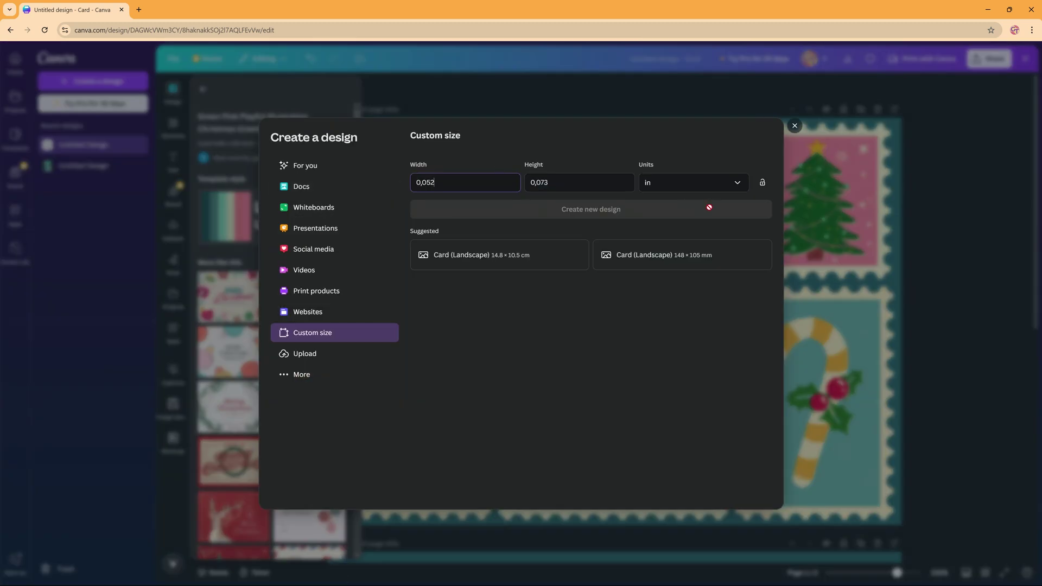
left_click(706, 182)
left_click(671, 212)
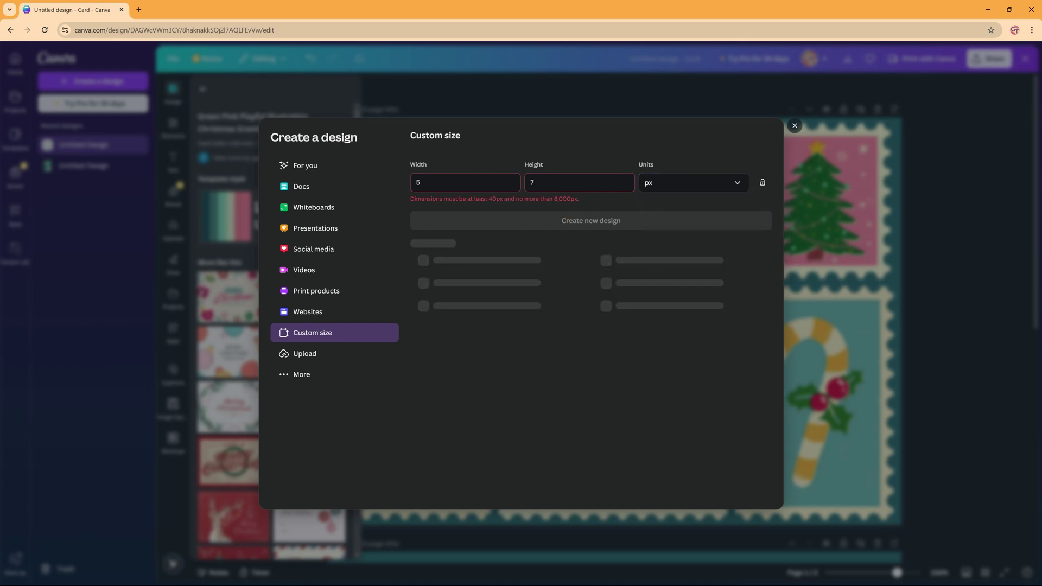
left_click(694, 183)
left_click(671, 231)
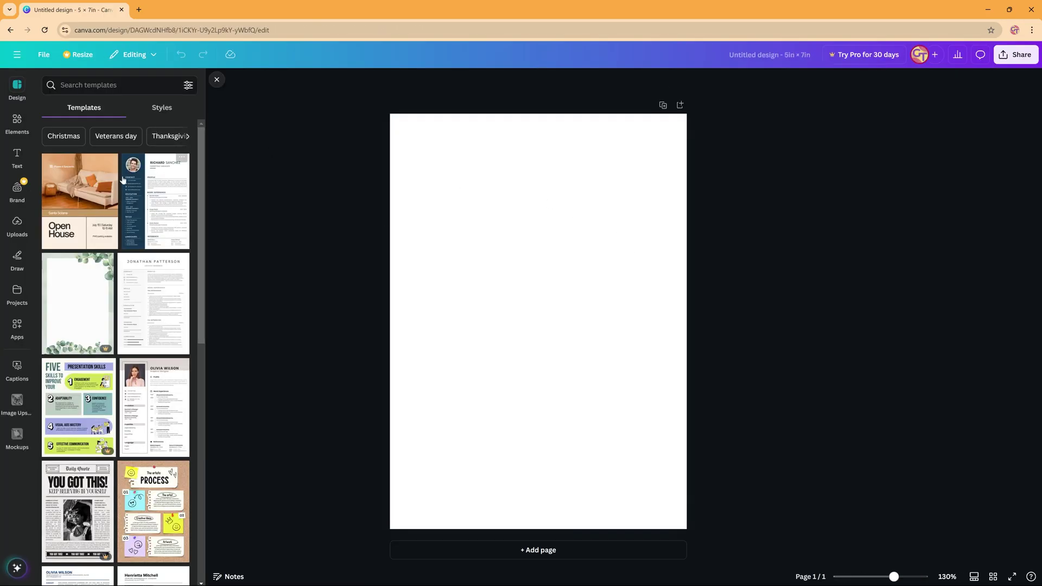
Search templates for christmas, then switch to Elements and view all graphics
left_click(96, 87)
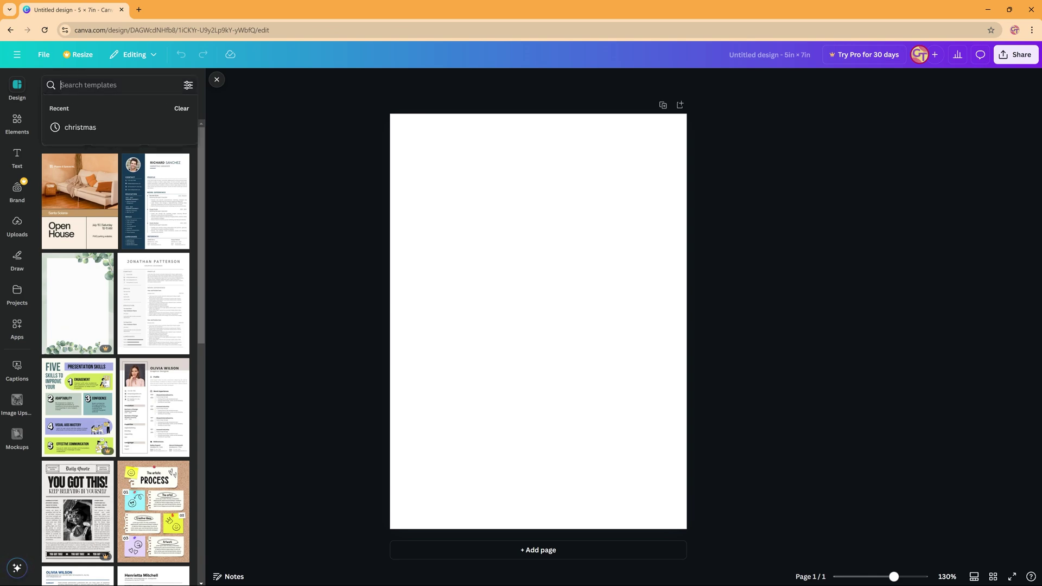
left_click(76, 124)
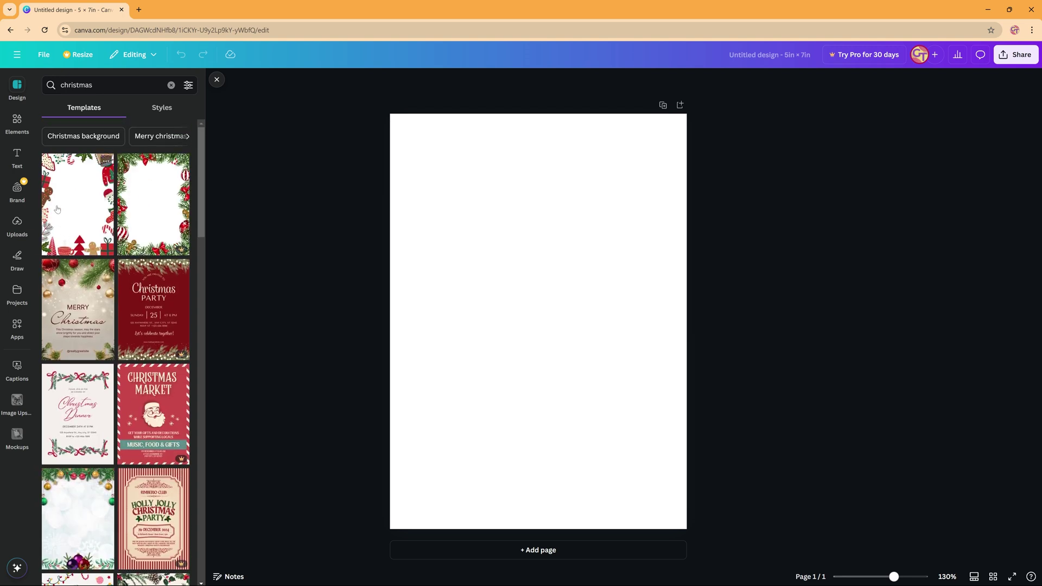
left_click(17, 122)
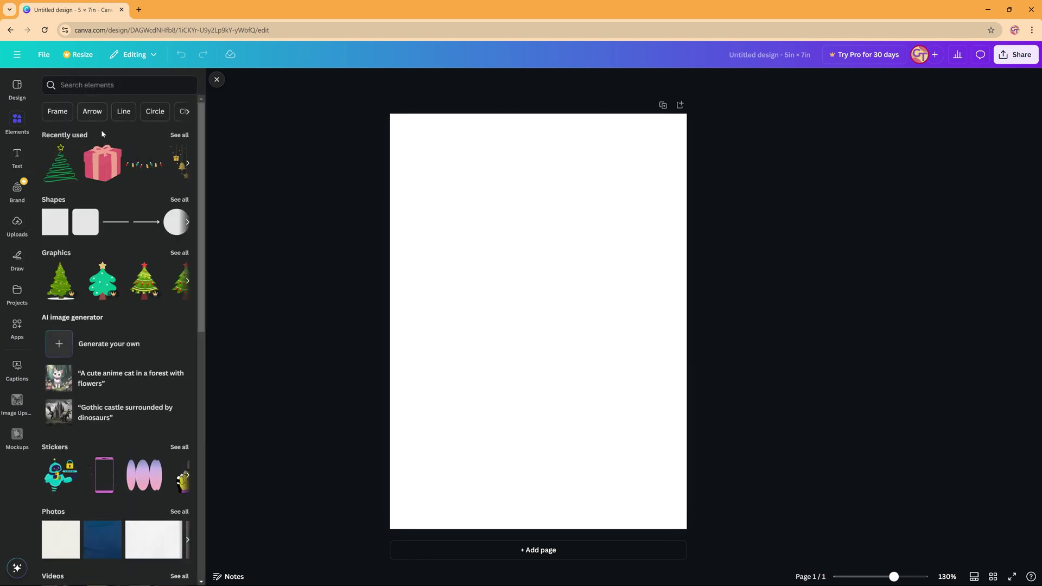
left_click(180, 253)
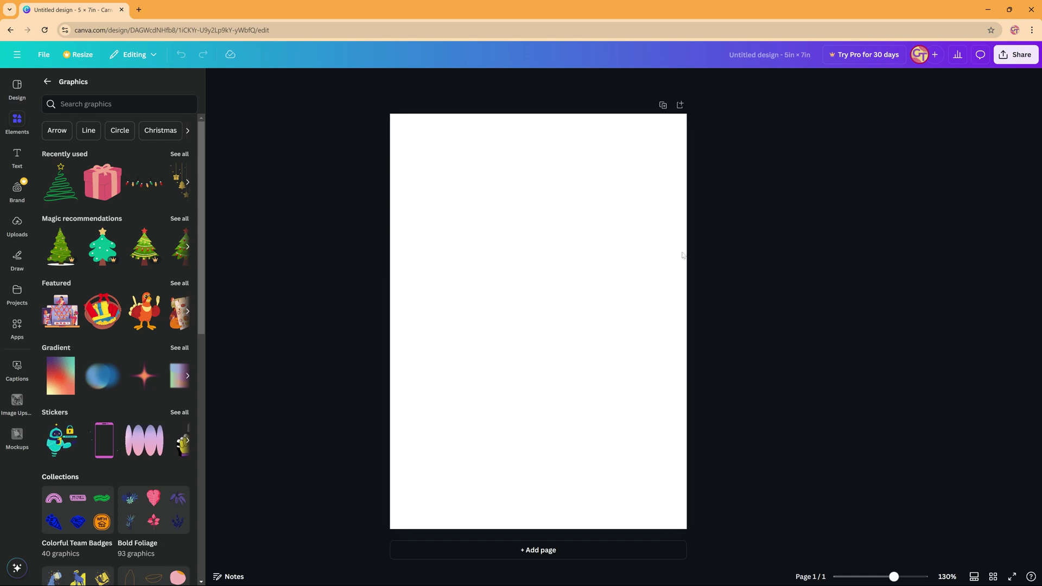
Search graphics for 'christmas tree' and scroll through the results
scroll(159, 251, "down", 10)
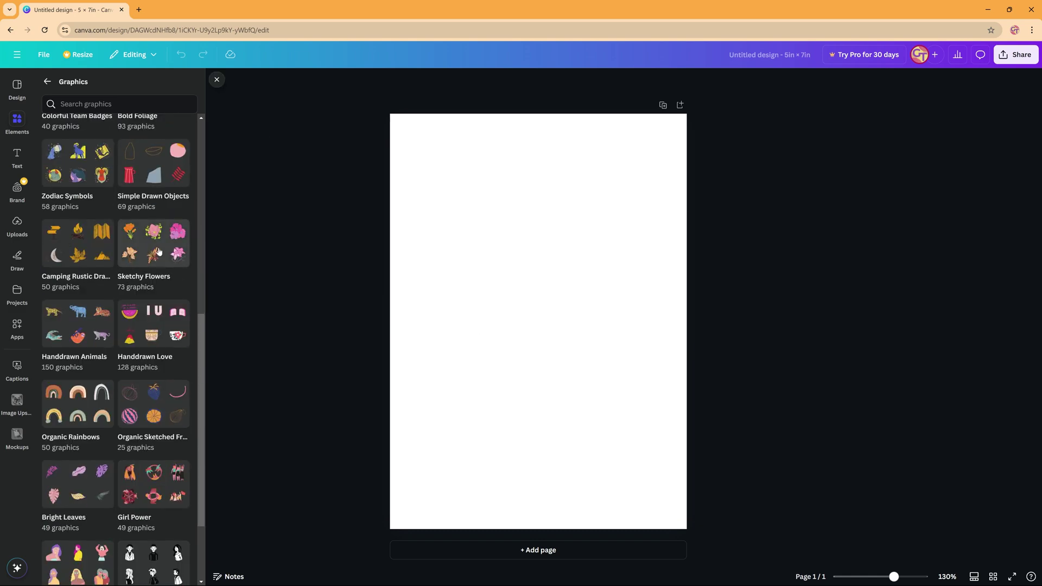
scroll(159, 250, "down", 3)
left_click(119, 103)
type("christmas tree")
key("Return")
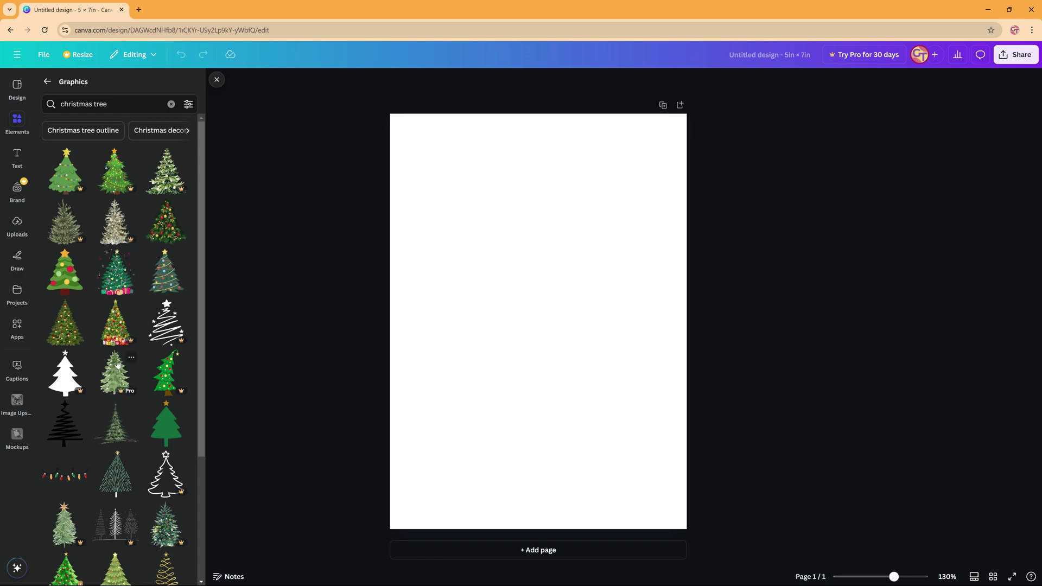
scroll(119, 357, "down", 2)
scroll(119, 358, "down", 1)
scroll(119, 355, "down", 8)
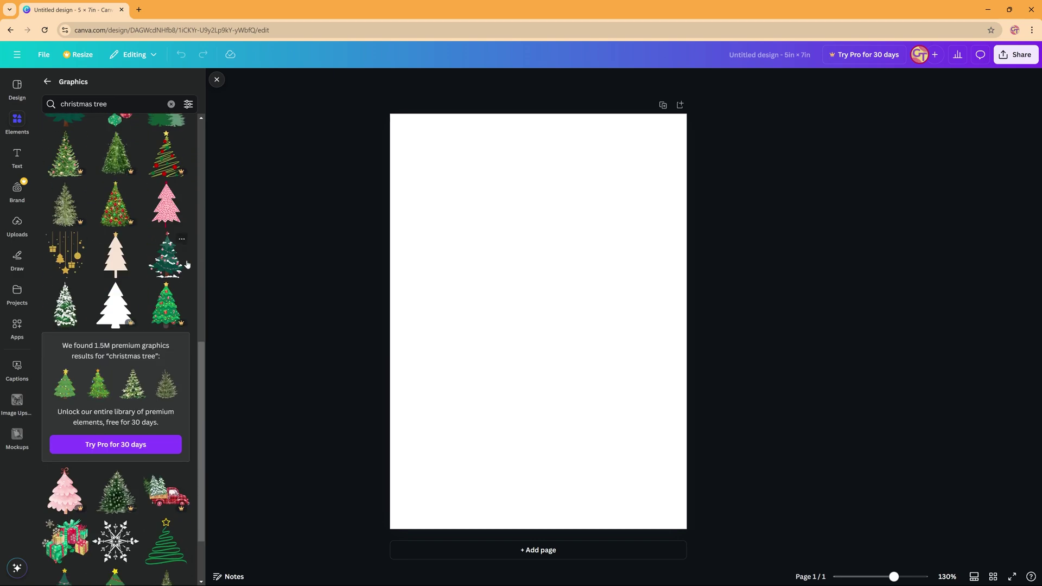
Add the snowy tree at the bottom of the page and make the background dark teal
left_click(178, 264)
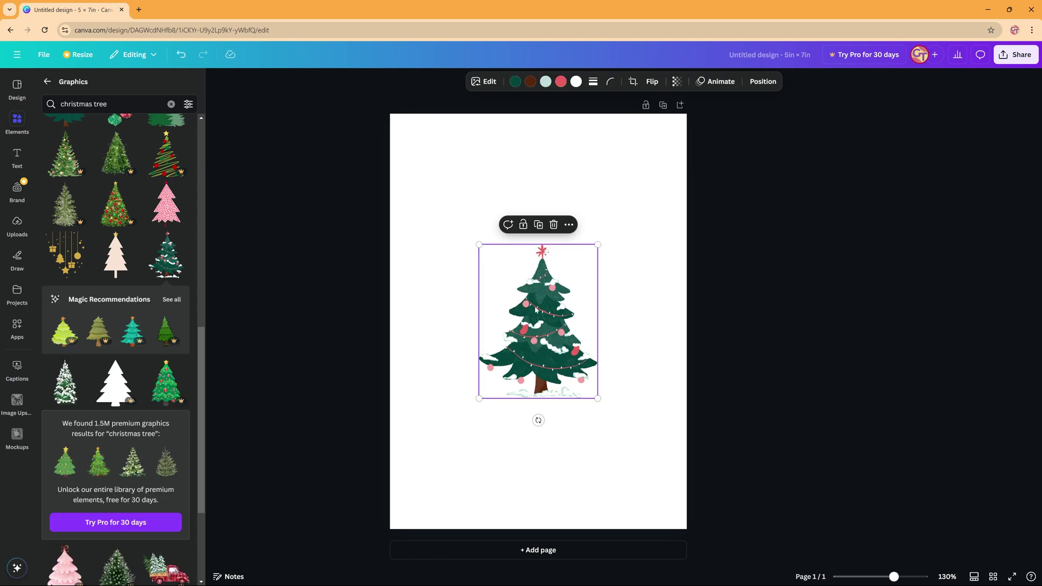
left_click_drag(529, 310, 533, 440)
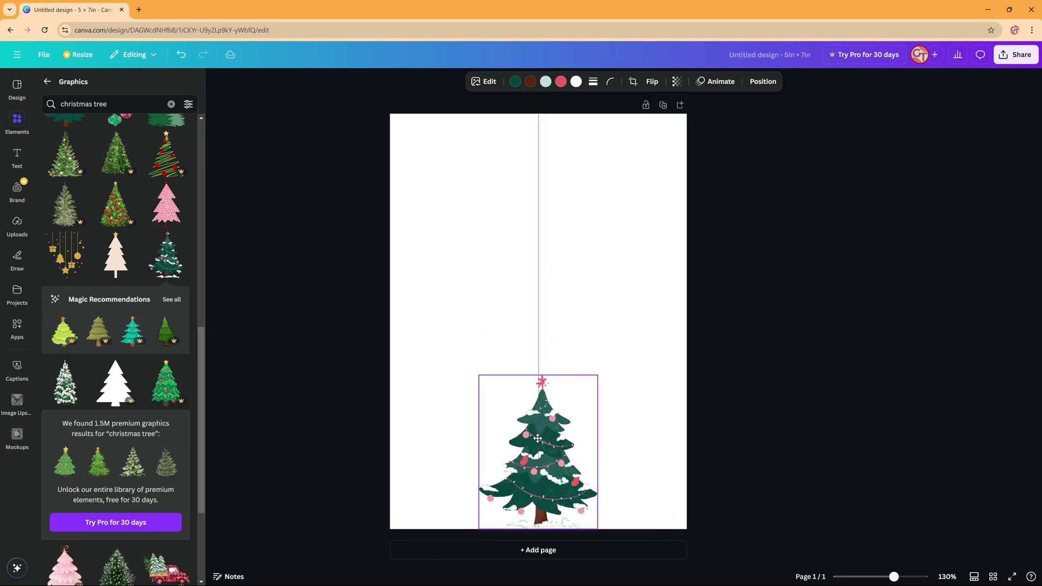
left_click(605, 259)
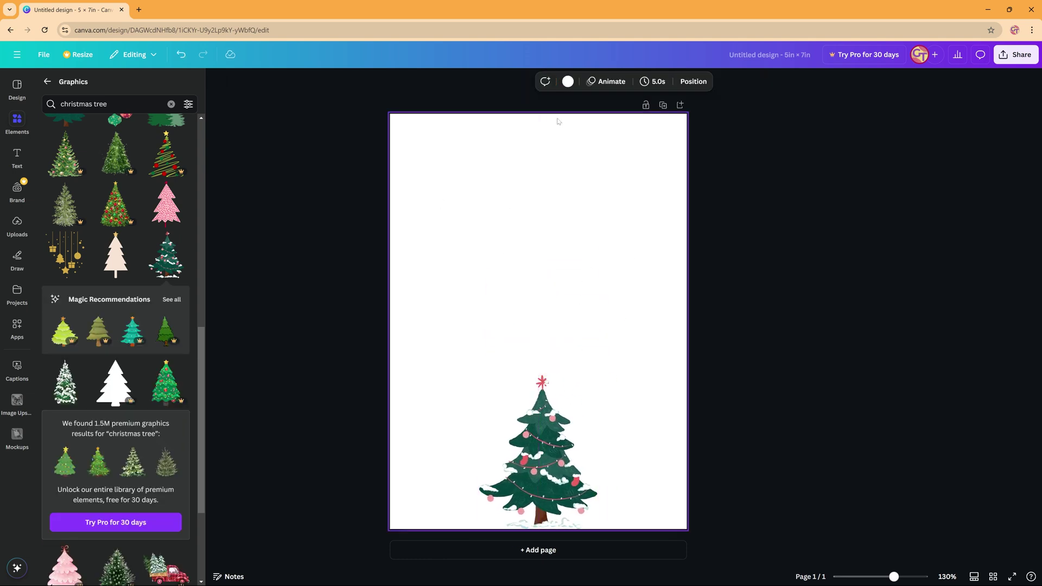
left_click(568, 83)
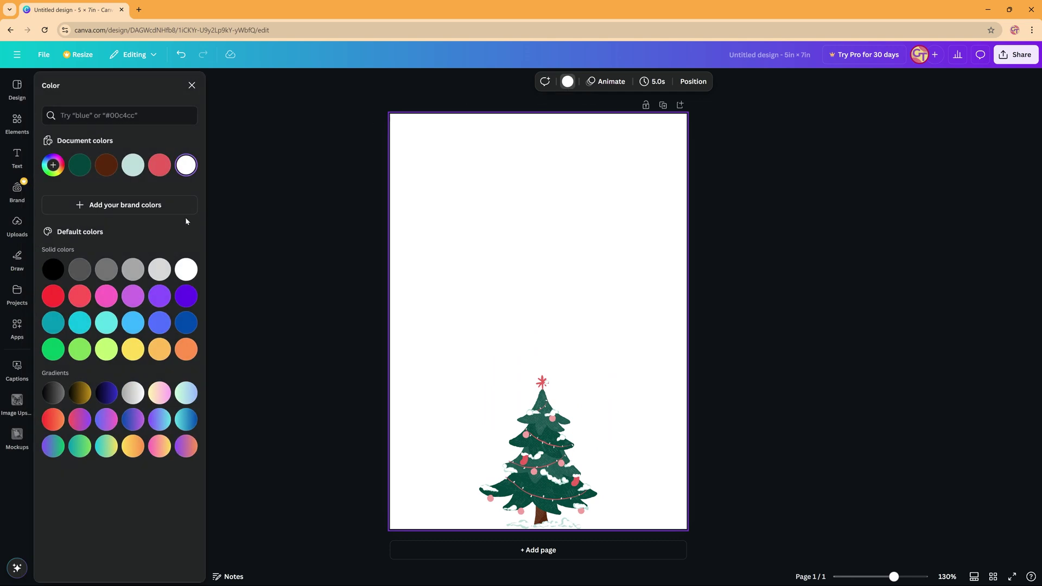
left_click(108, 325)
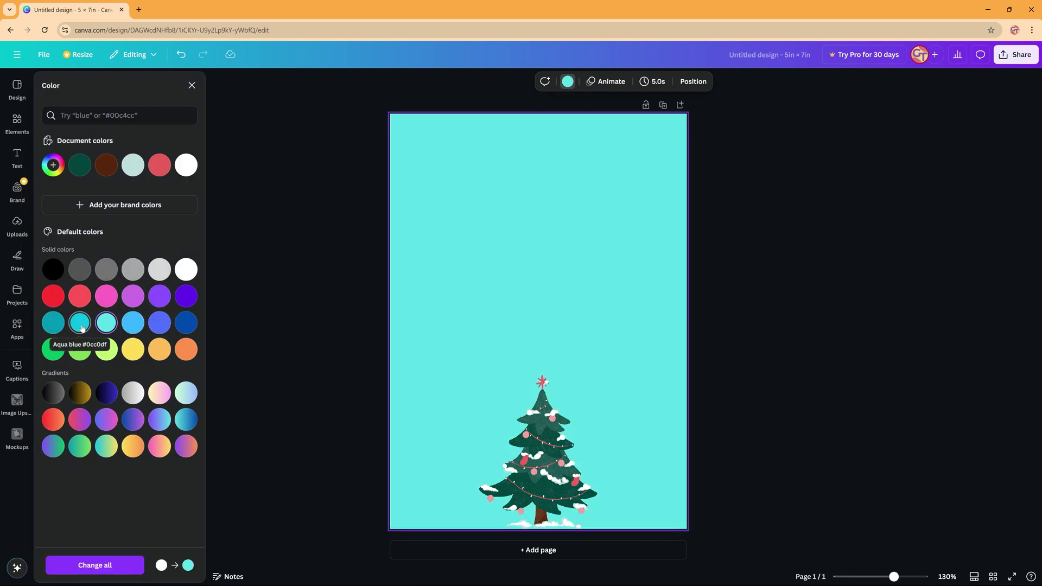
left_click(60, 328)
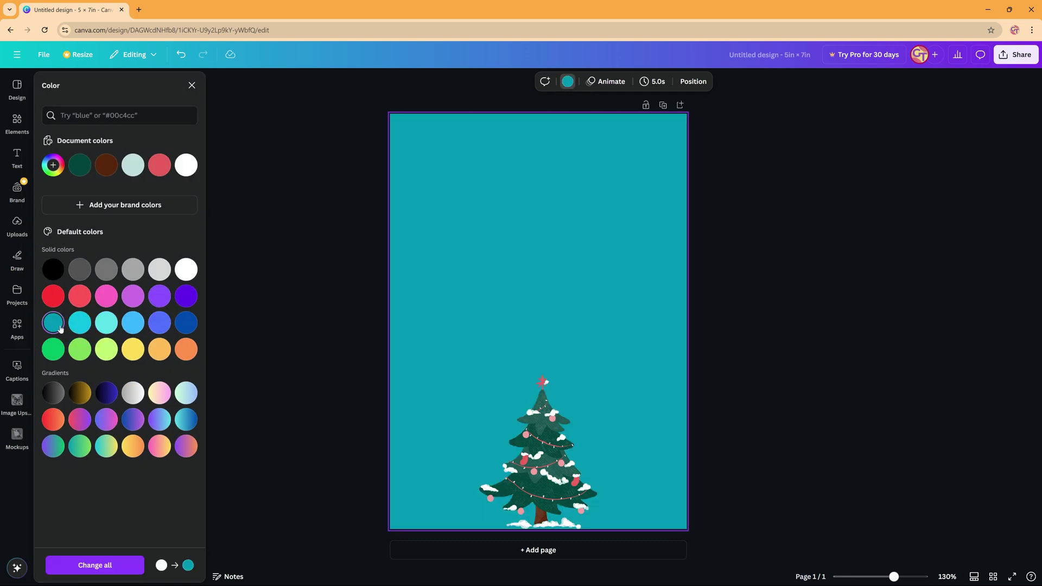
Search Elements for snow and show all snow graphics
left_click(20, 125)
left_click(130, 85)
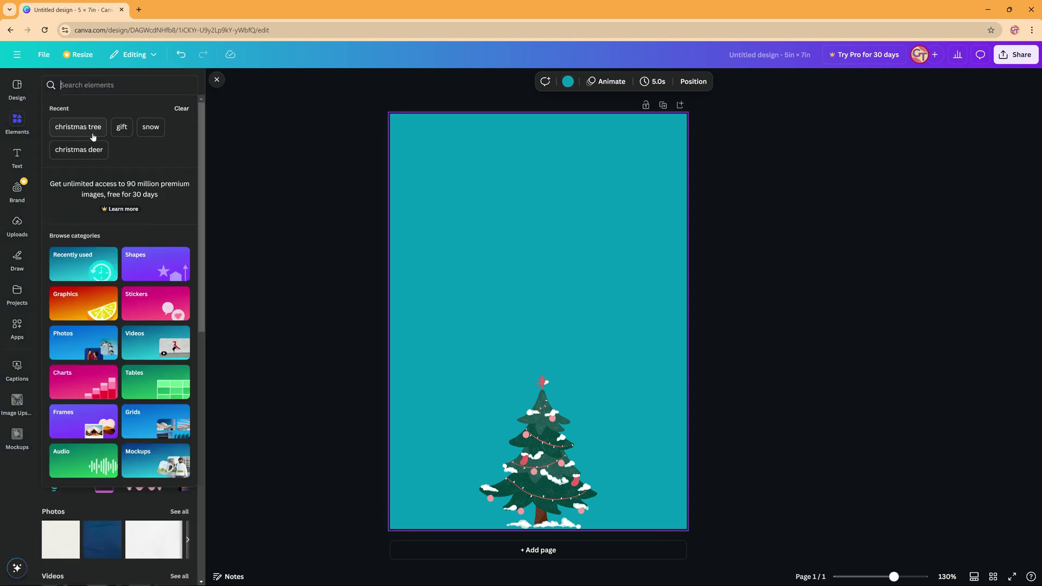
left_click(155, 134)
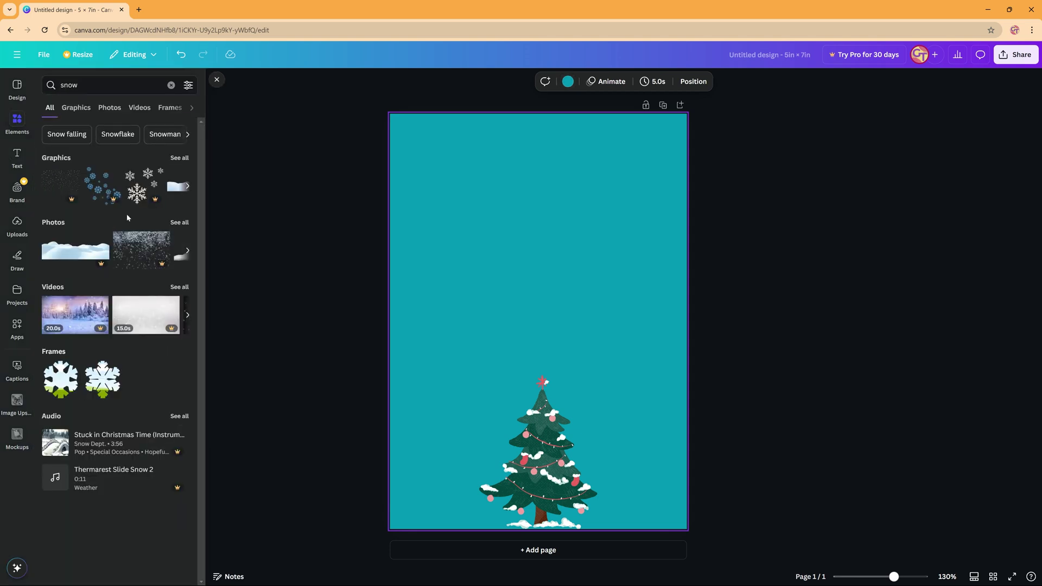
left_click(175, 158)
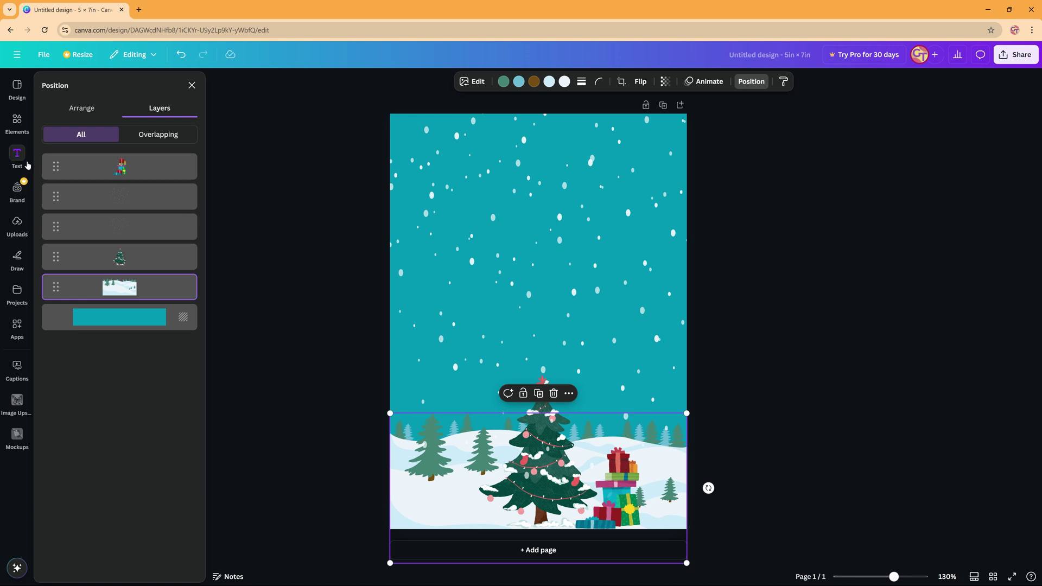
left_click(23, 160)
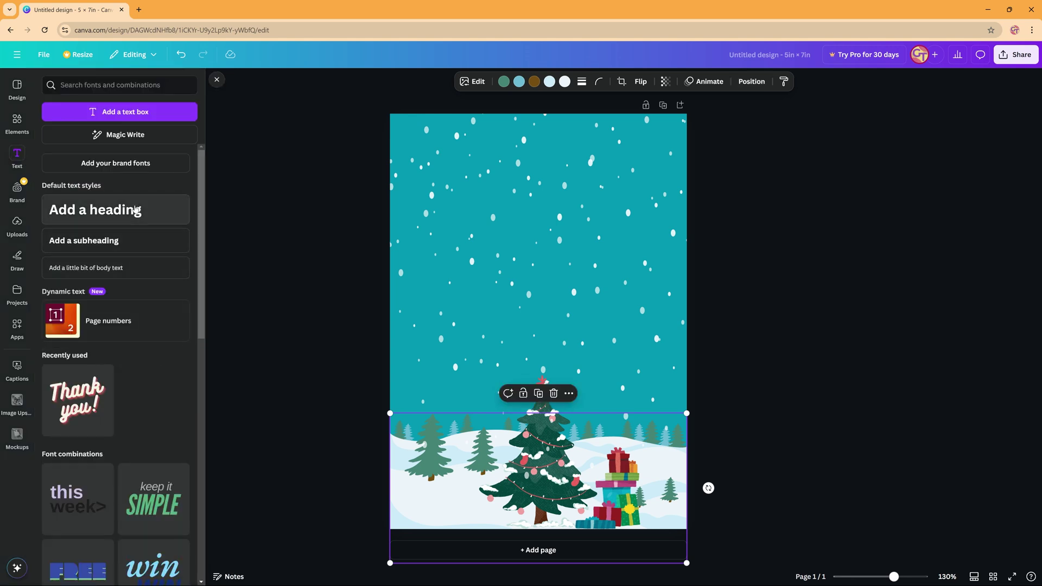
Set the MERRY line of the Merry Christmas text combination to Lovelo and reselect it
scroll(139, 421, "down", 3)
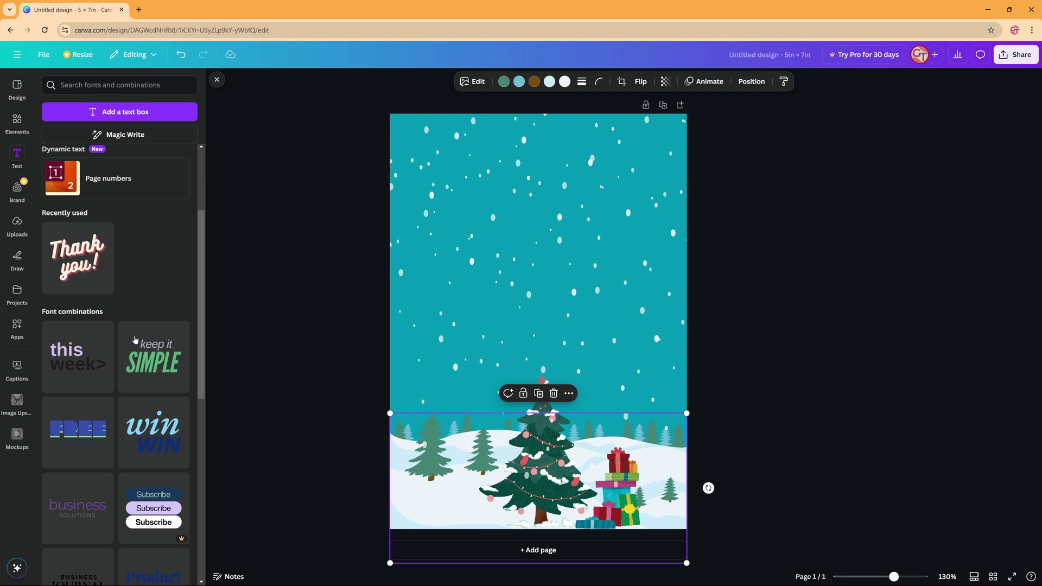
scroll(136, 402, "down", 7)
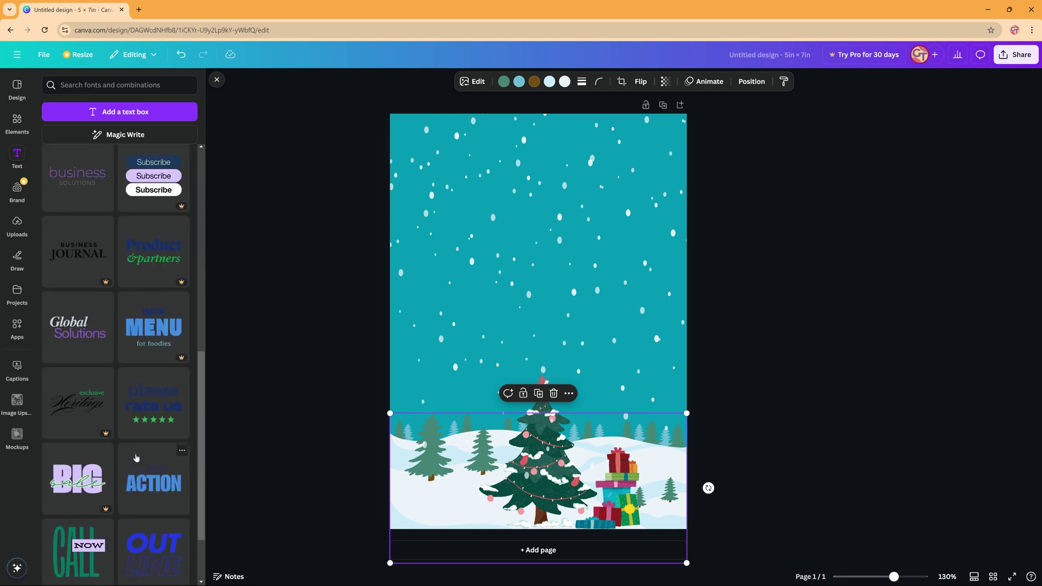
scroll(136, 458, "down", 2)
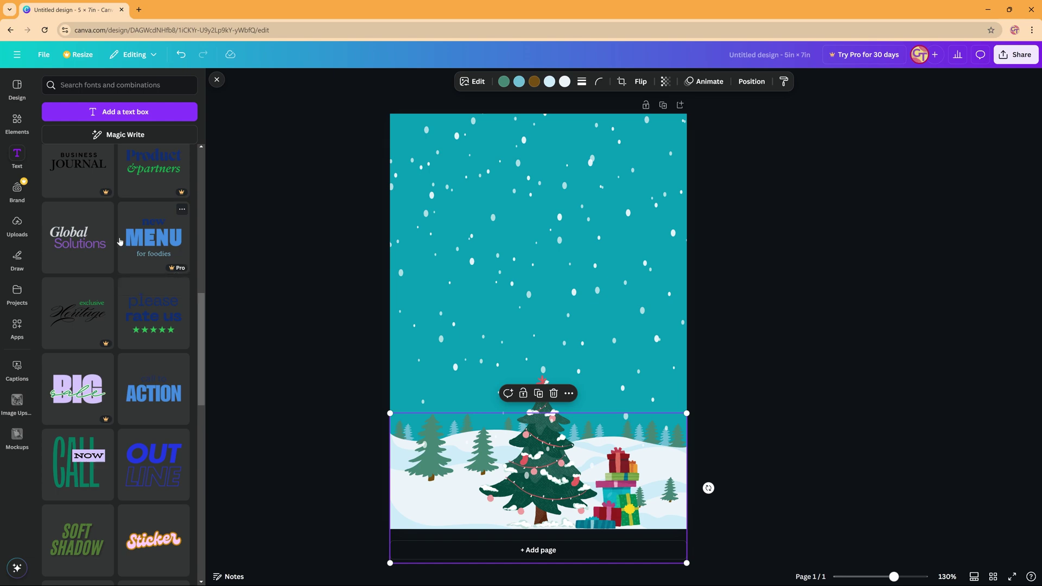
scroll(118, 401, "down", 4)
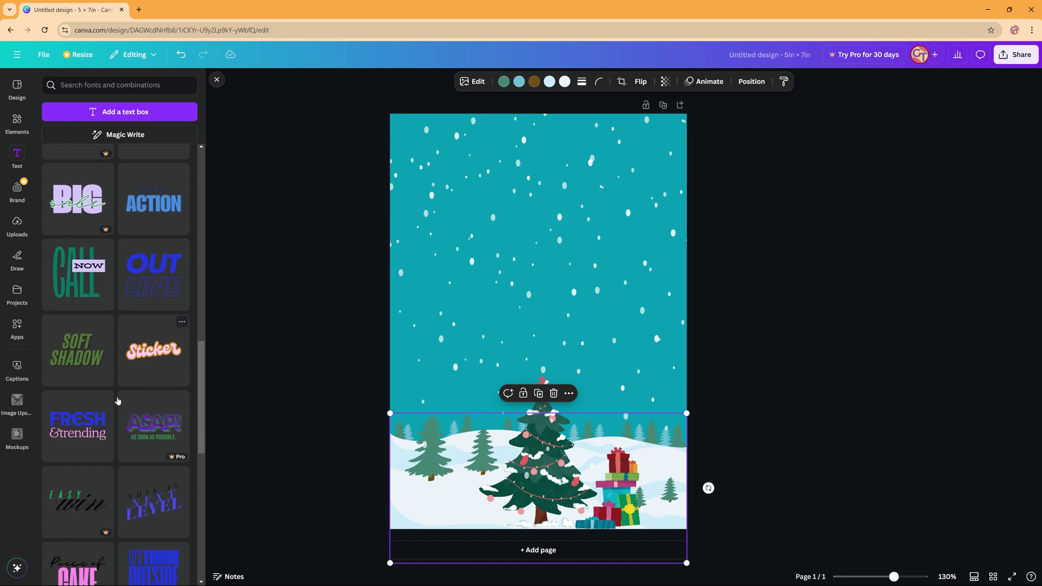
scroll(117, 402, "down", 5)
left_click(118, 321)
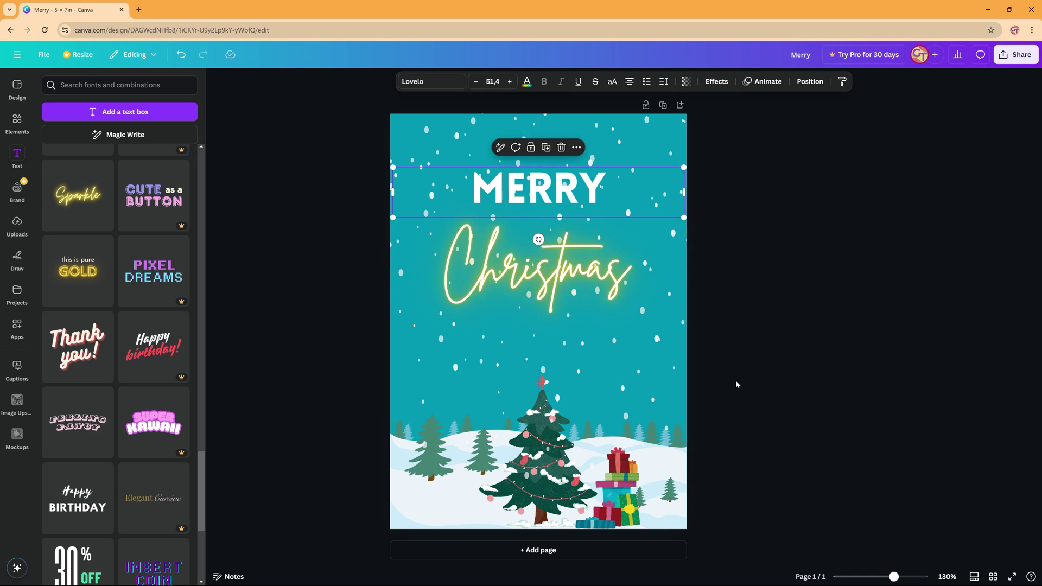
left_click(786, 373)
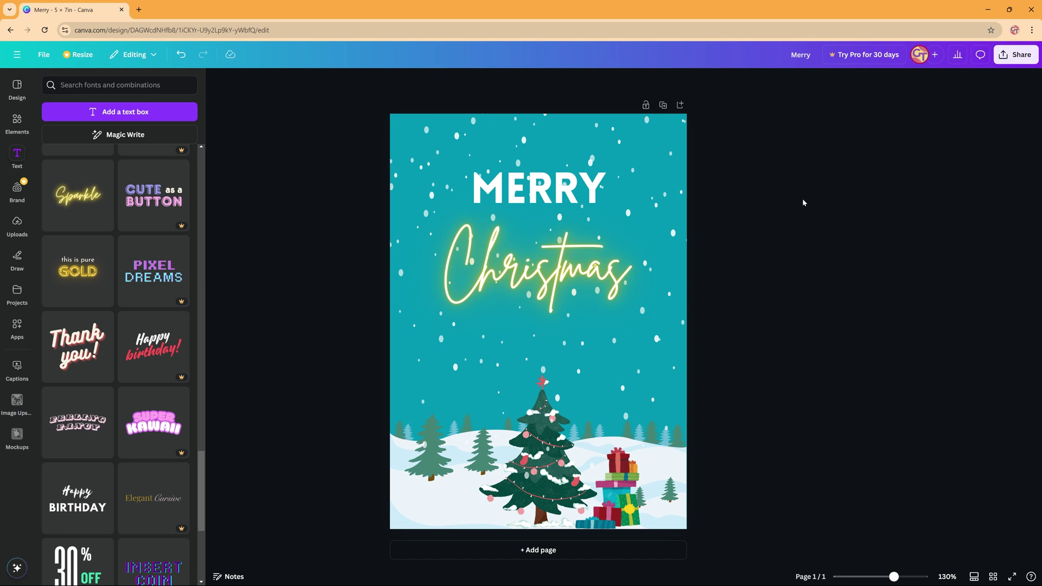
left_click_drag(663, 499, 567, 187)
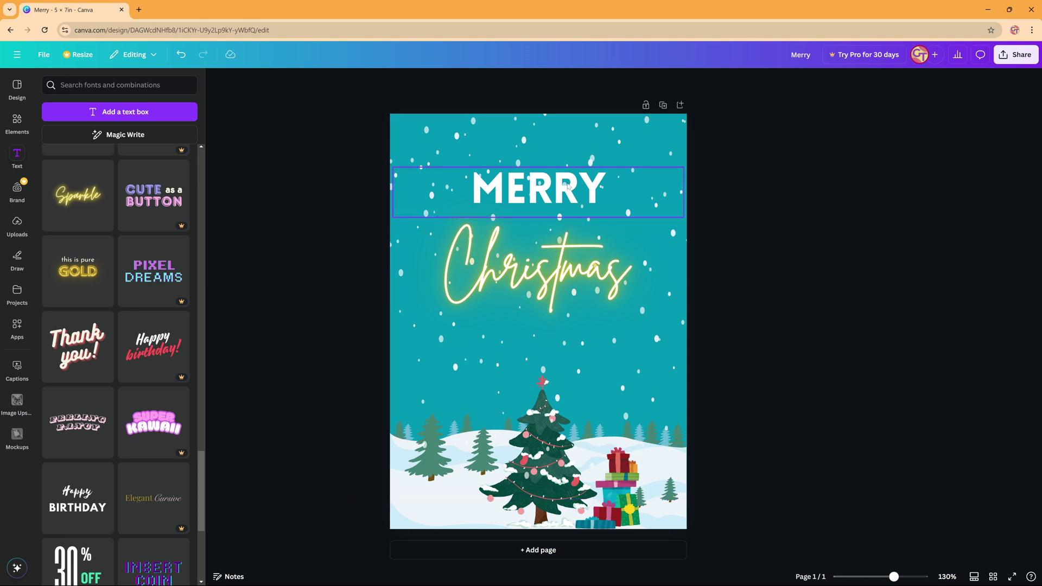
left_click(567, 187)
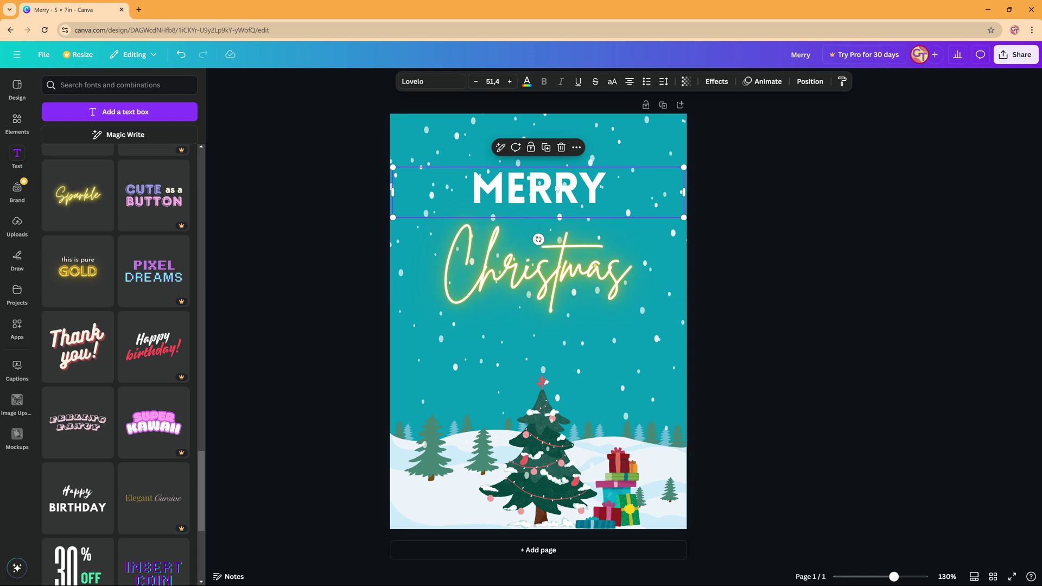
Animate MERRY with Typewriter and give Christmas a Burst animation on enter only
left_click(762, 81)
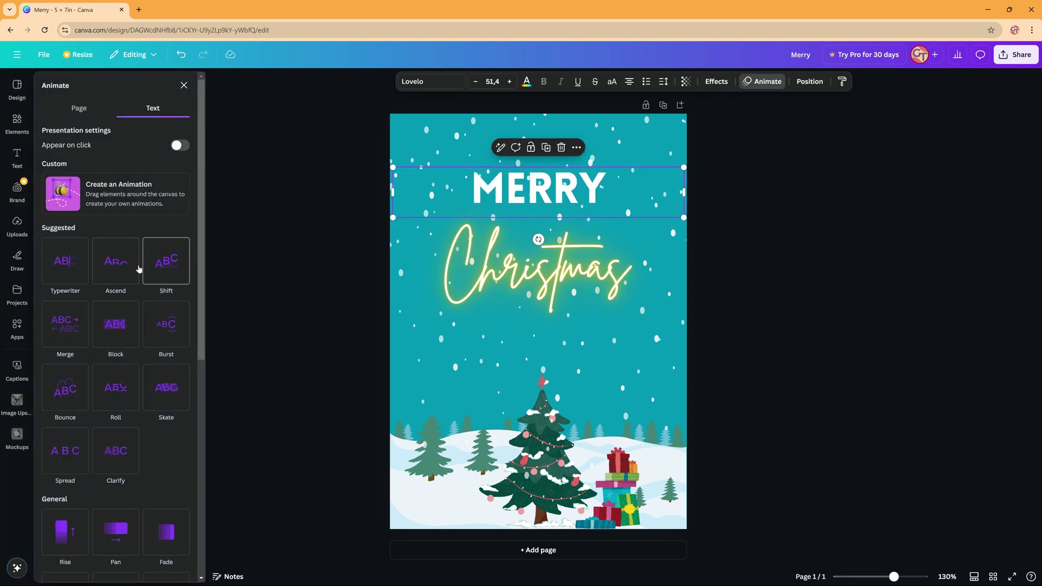
left_click(79, 273)
left_click(502, 284)
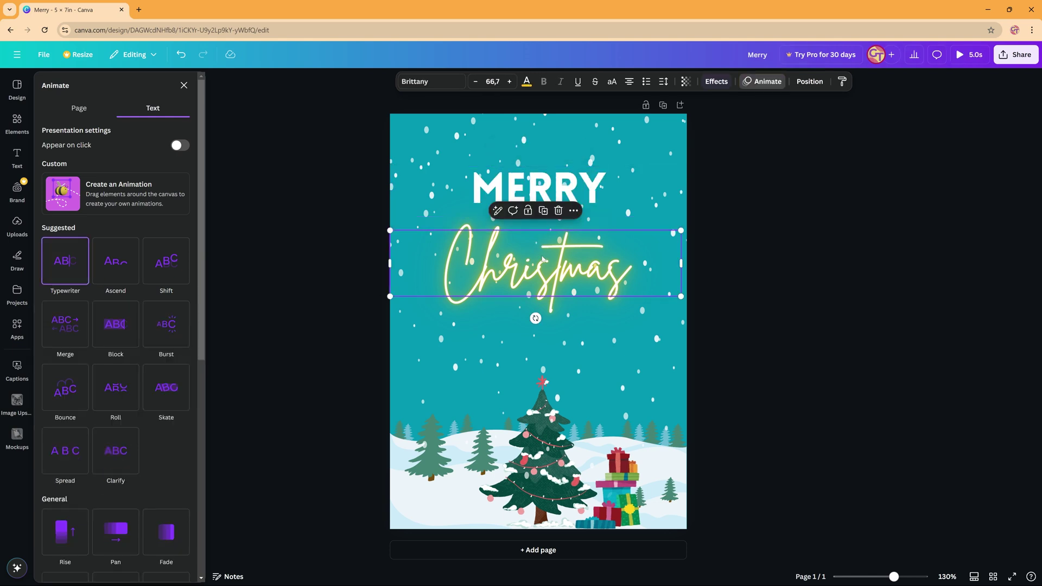
left_click(171, 335)
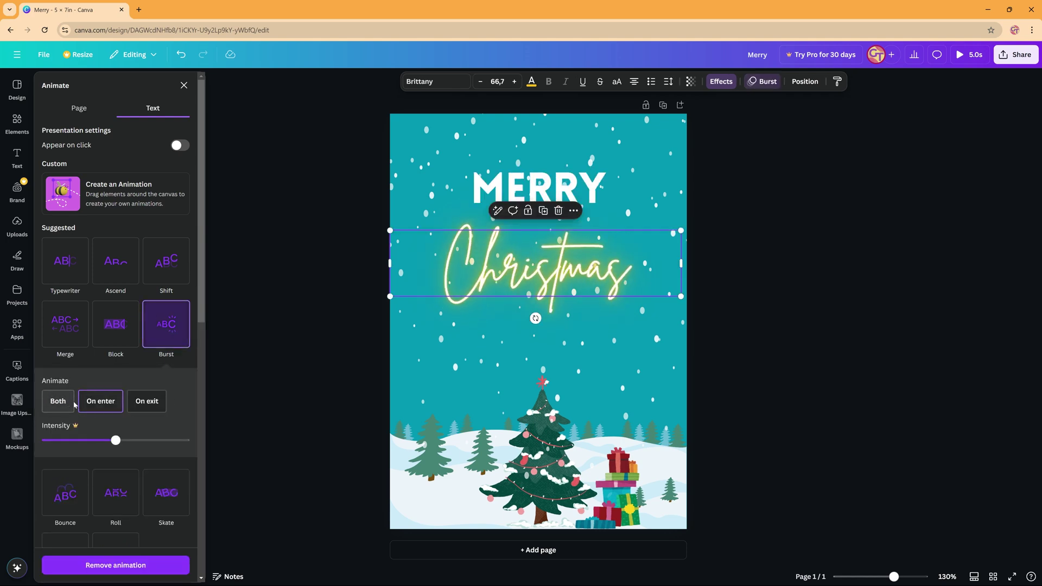
left_click(99, 404)
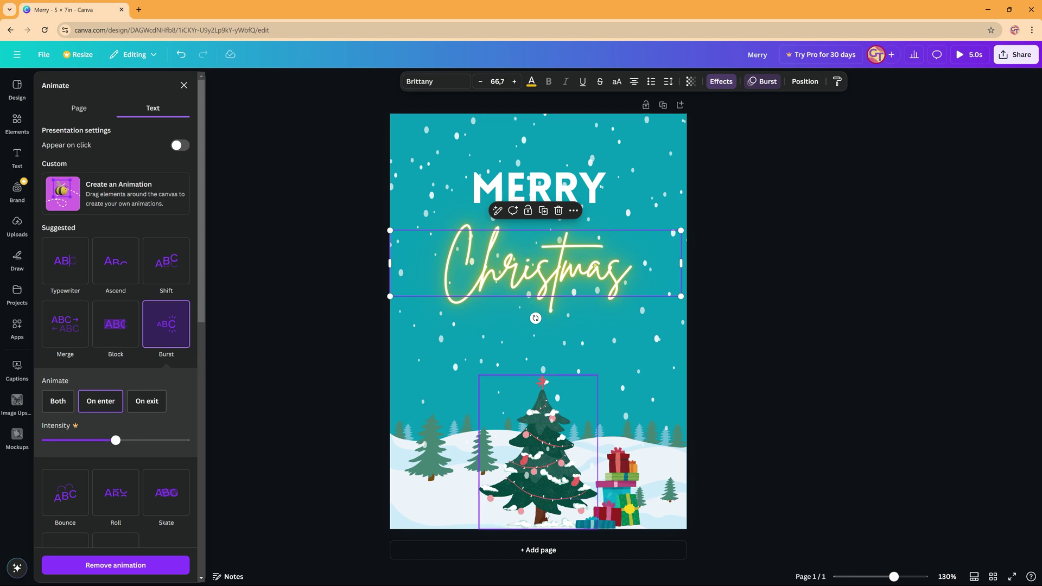
Give the Christmas tree the Pop animation, then deselect everything
left_click(547, 466)
left_click(65, 324)
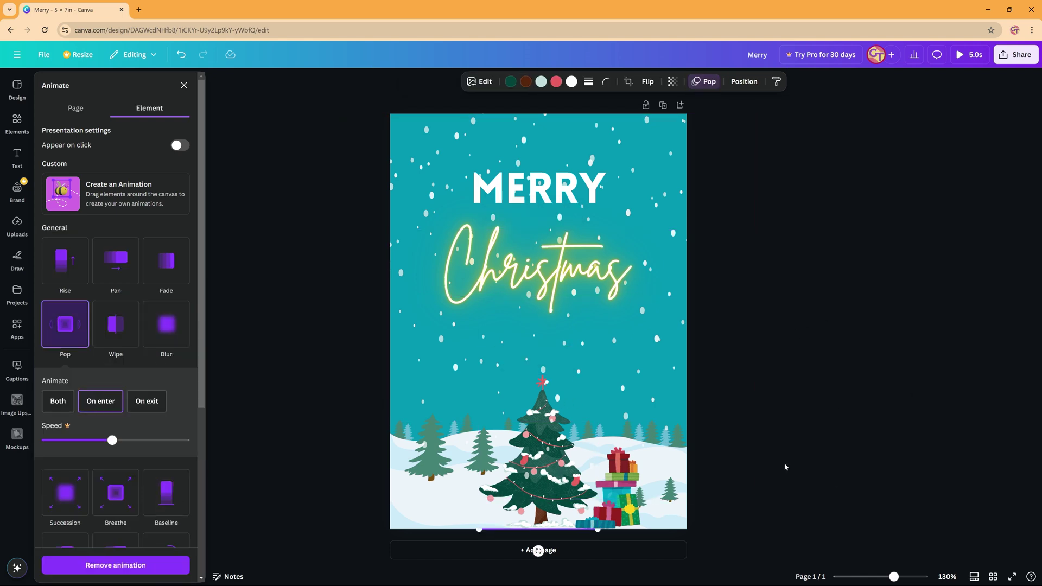
left_click(618, 483)
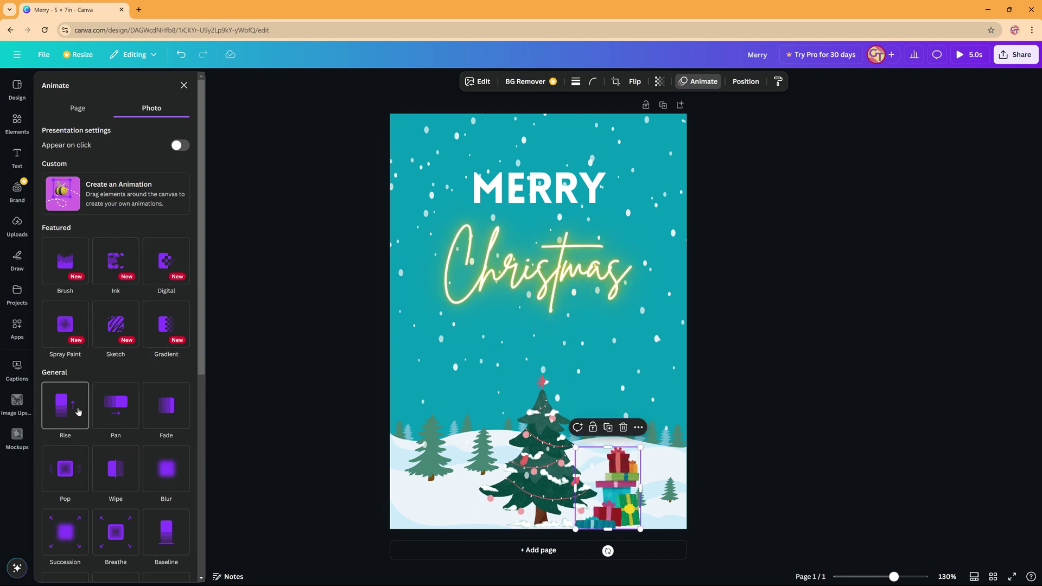
left_click(721, 468)
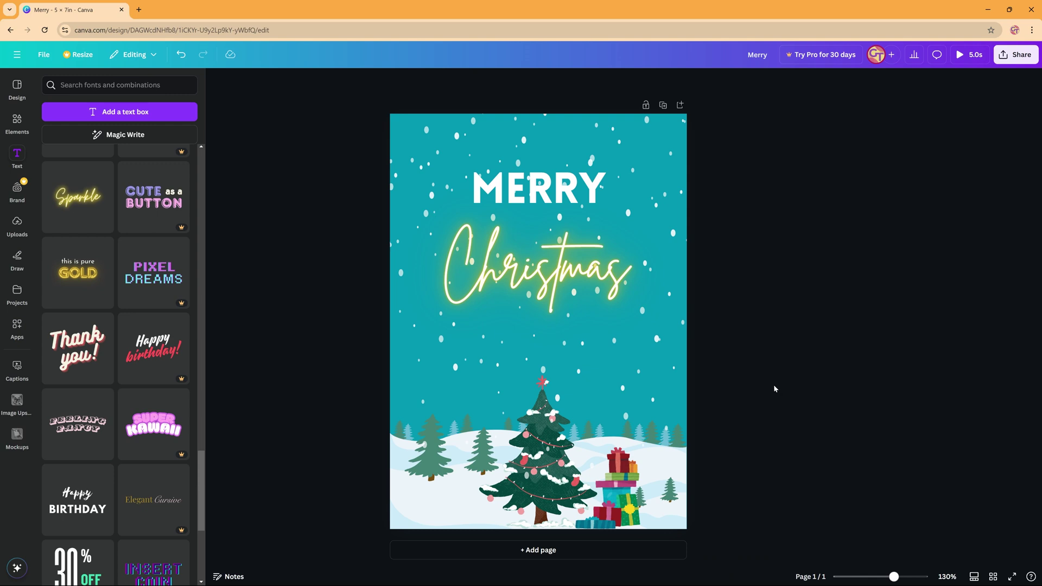
Open the card's download settings from Share, with MP4 Video as the file type
left_click(1016, 54)
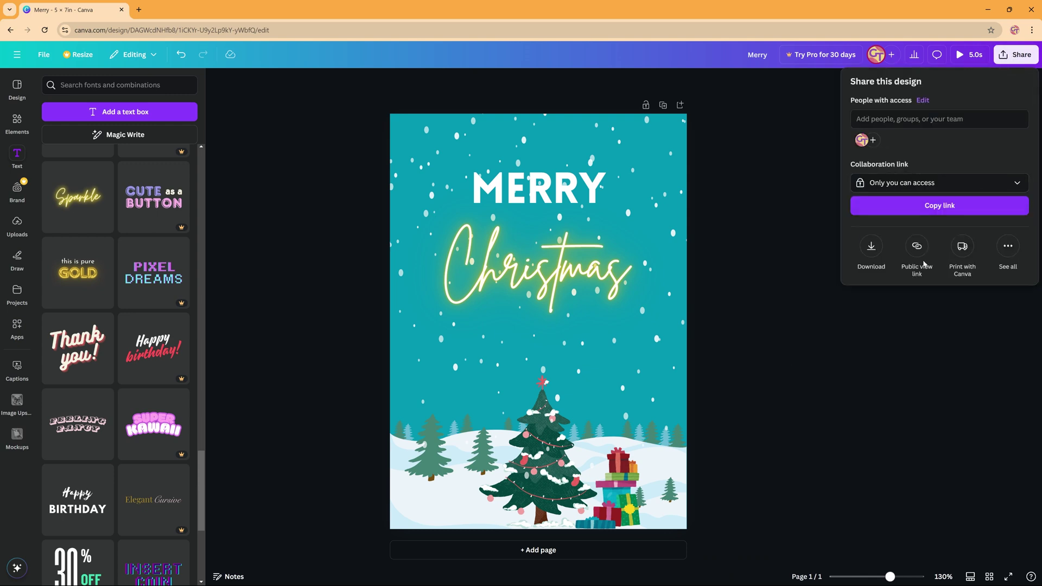
left_click(872, 248)
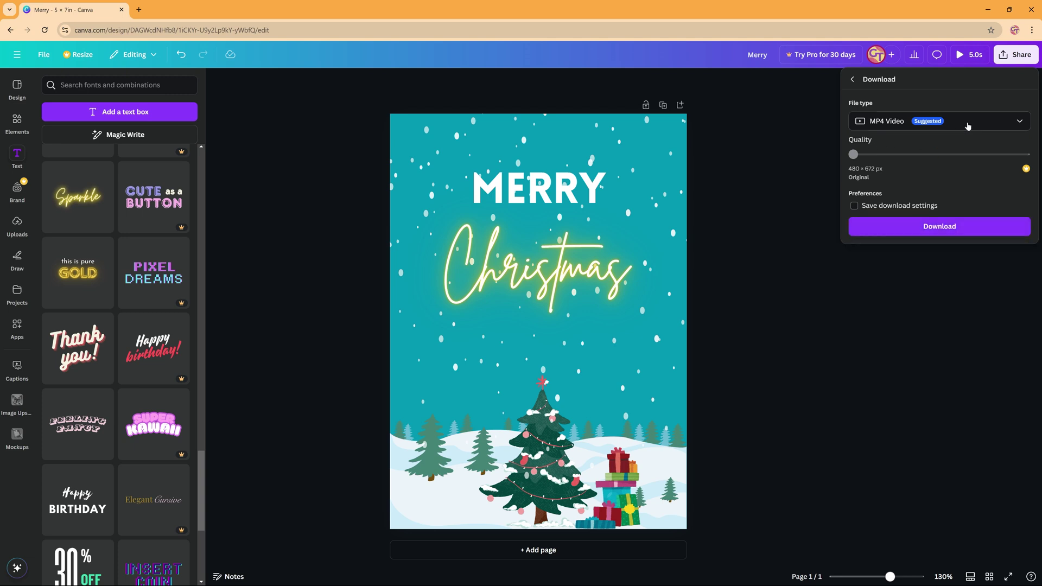